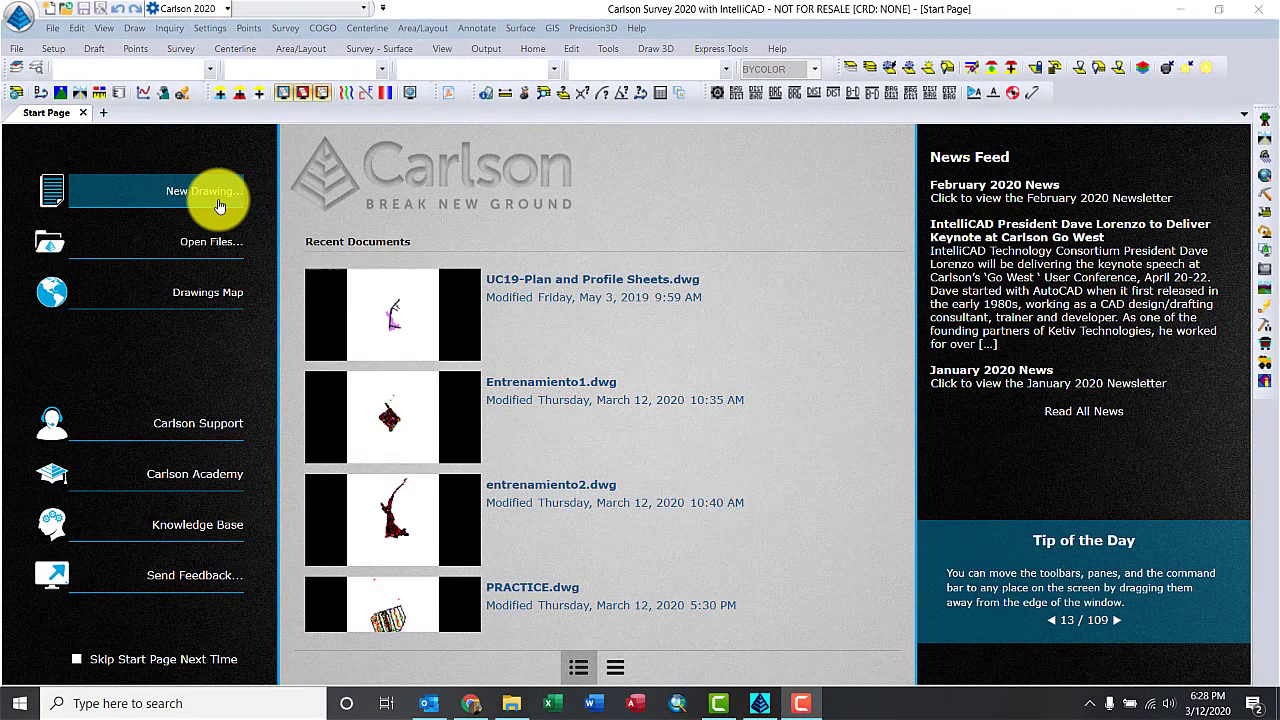
- Create a new drawing from the carlson.dwt template
left_click(220, 205)
left_click(658, 458)
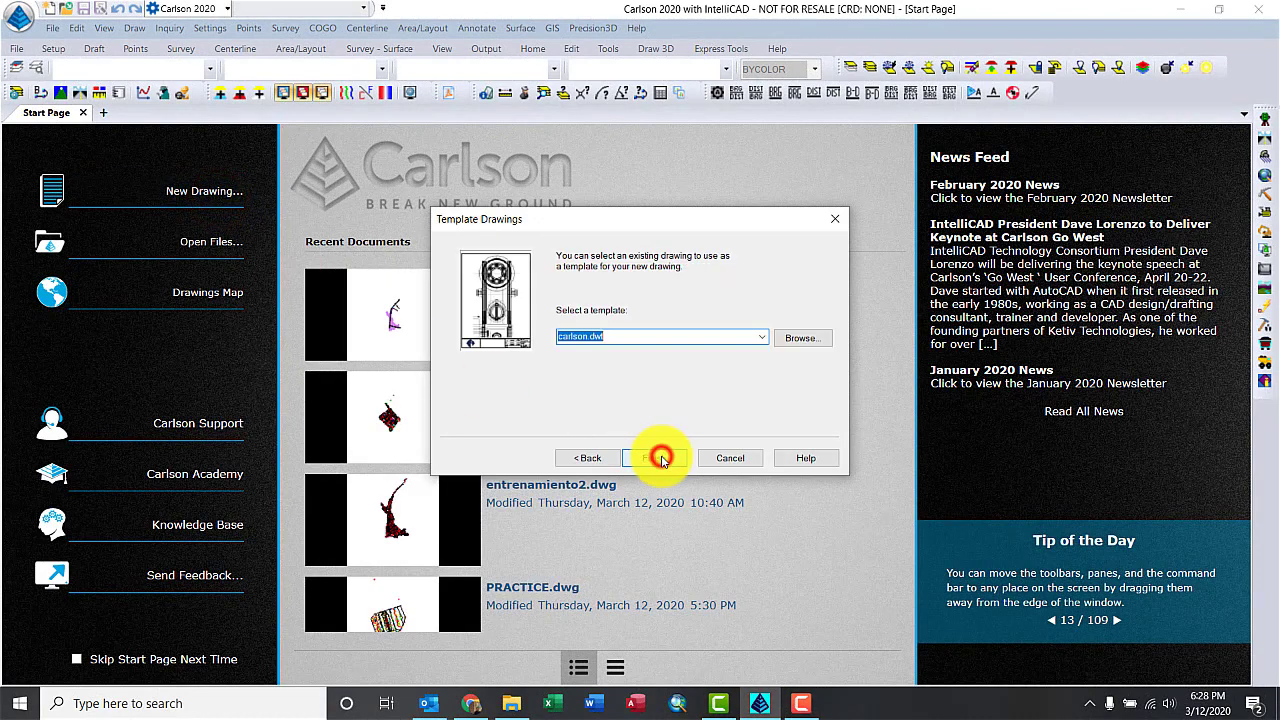
left_click(659, 458)
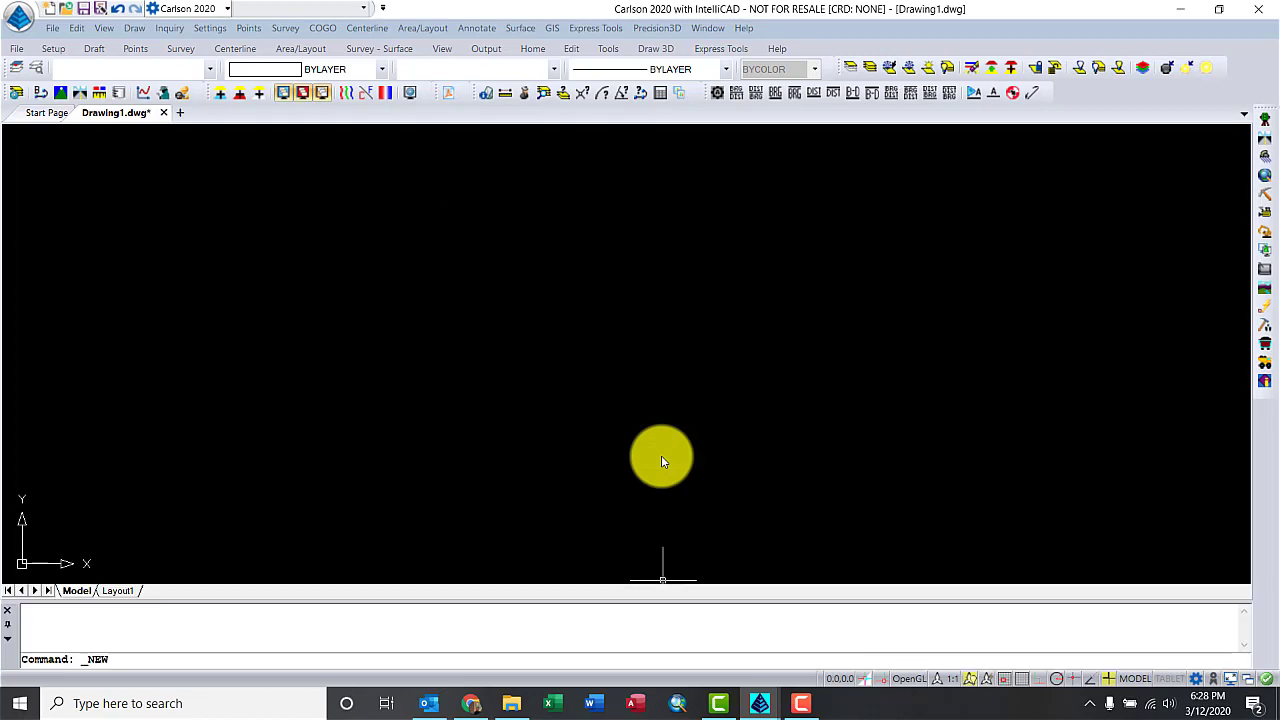
- Set the new drawing's file to Quick Profile Report in the client's project folder under _Client Projects
left_click(567, 208)
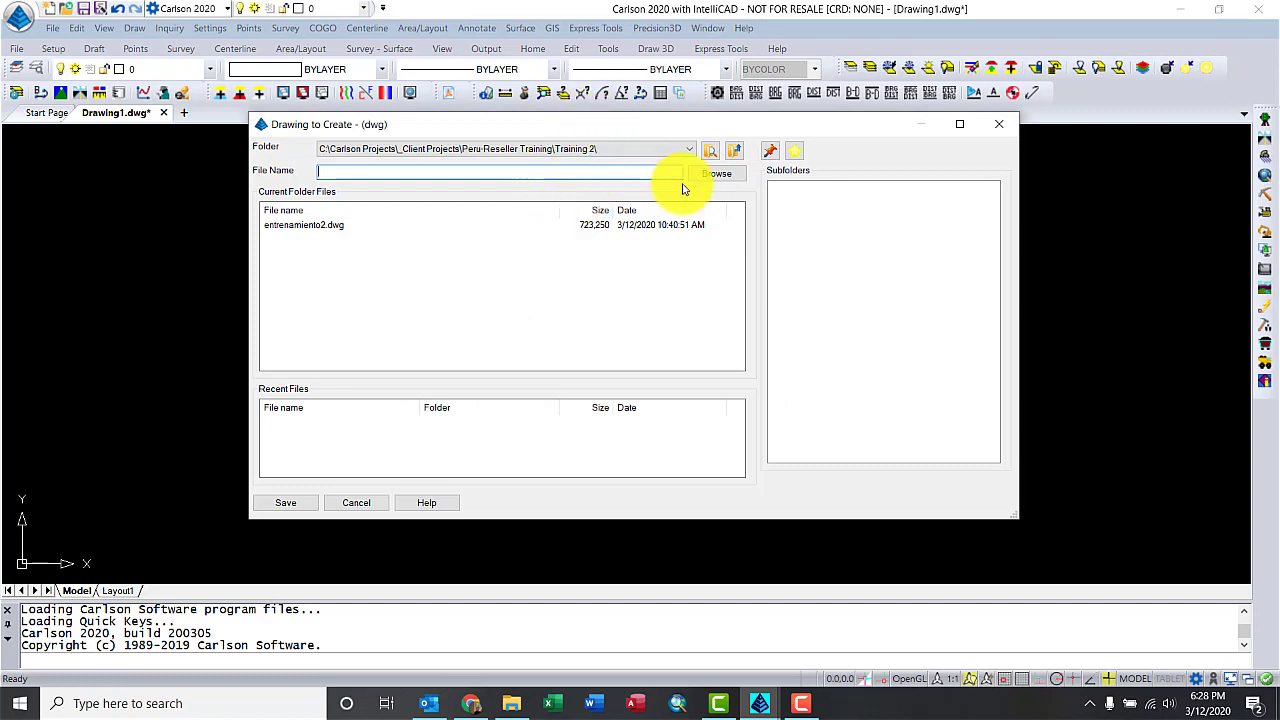
left_click(708, 173)
left_click(712, 132)
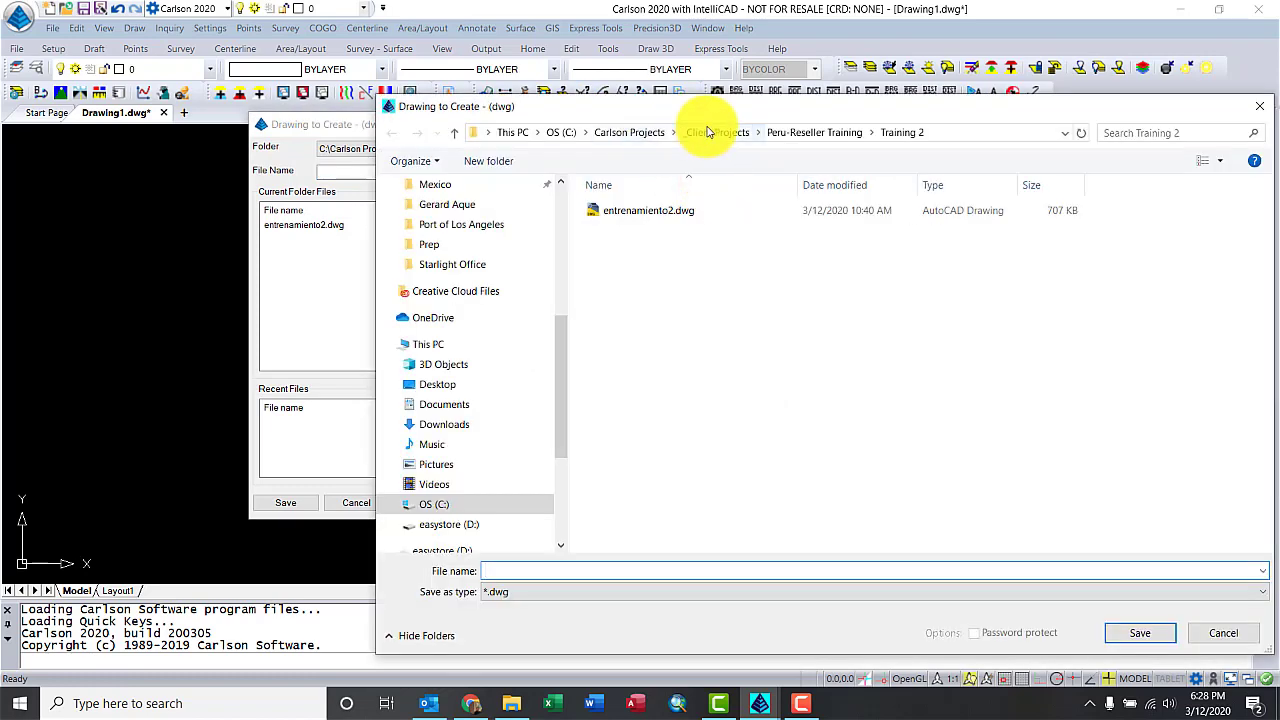
left_click(638, 298)
key("t")
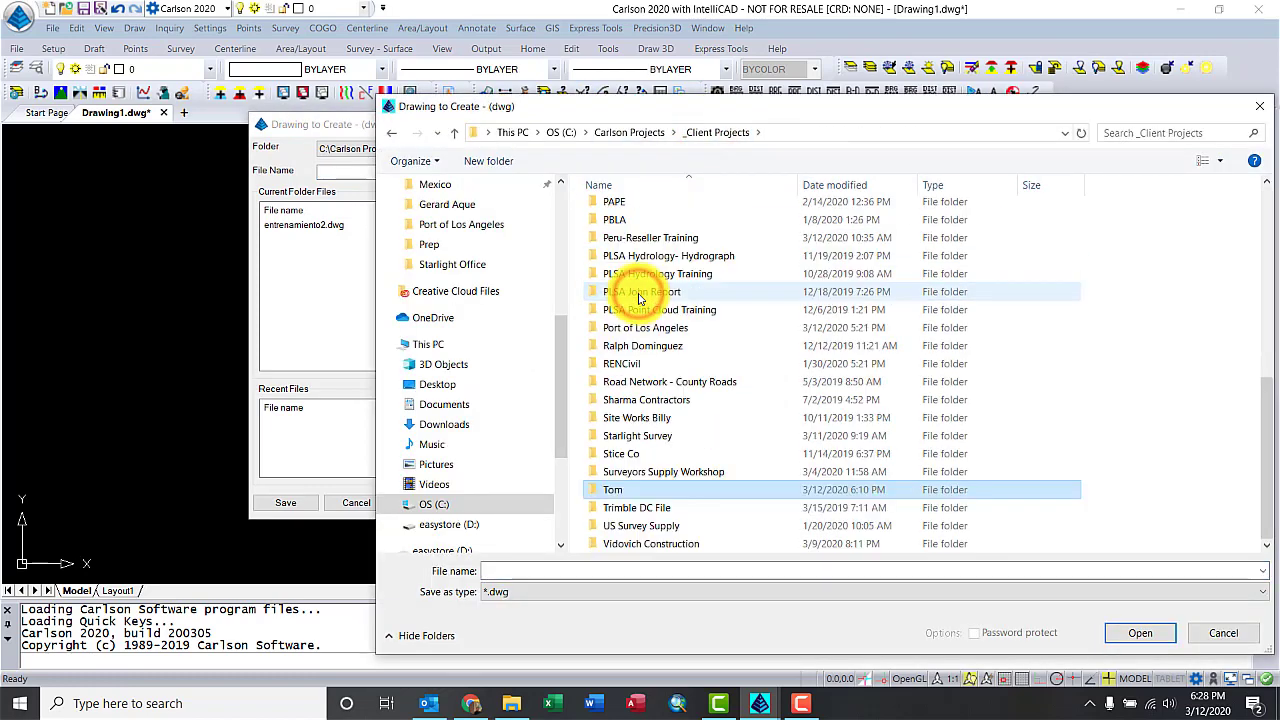
double_click(620, 490)
left_click(572, 571)
type("Quic")
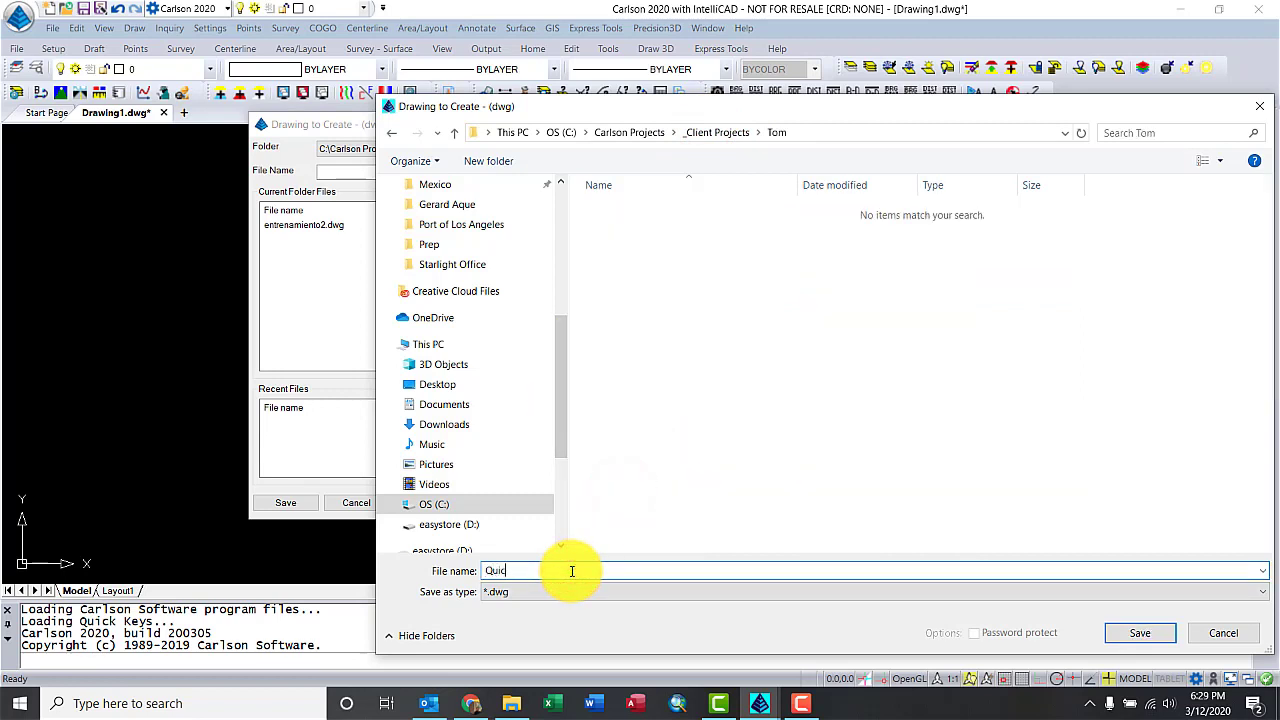
type("k Profile Report")
left_click(1130, 633)
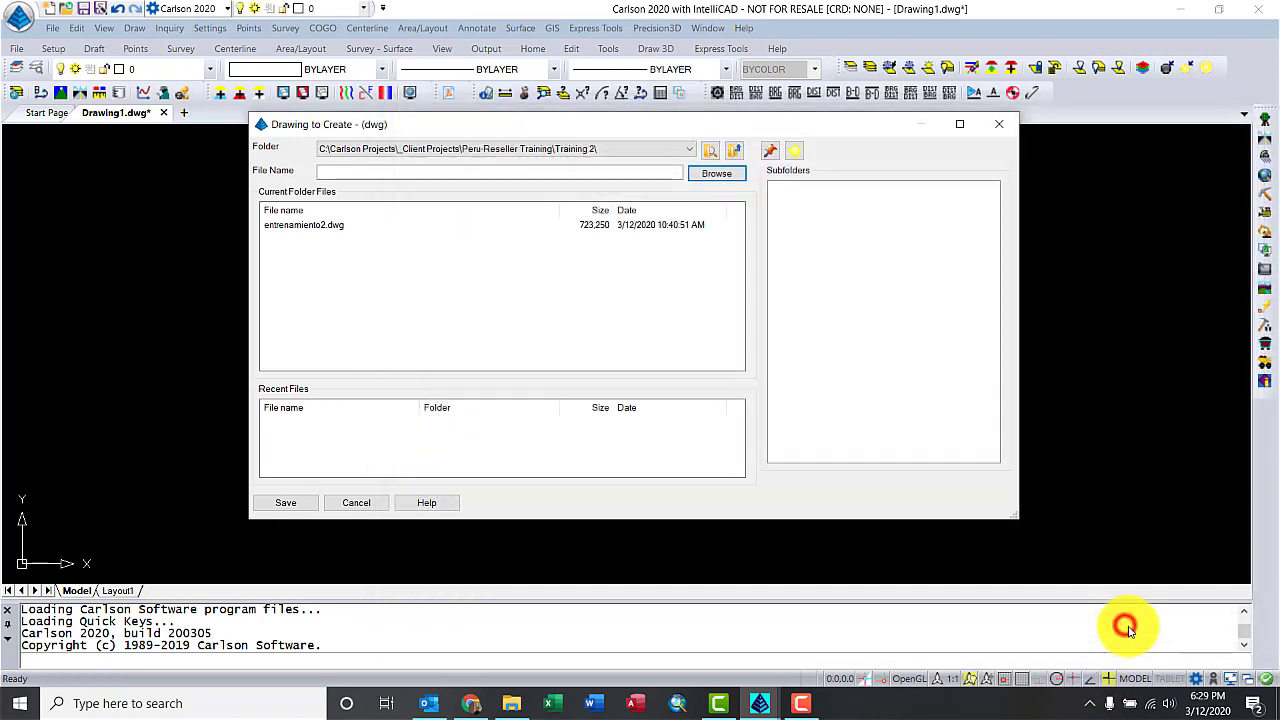
left_click(286, 500)
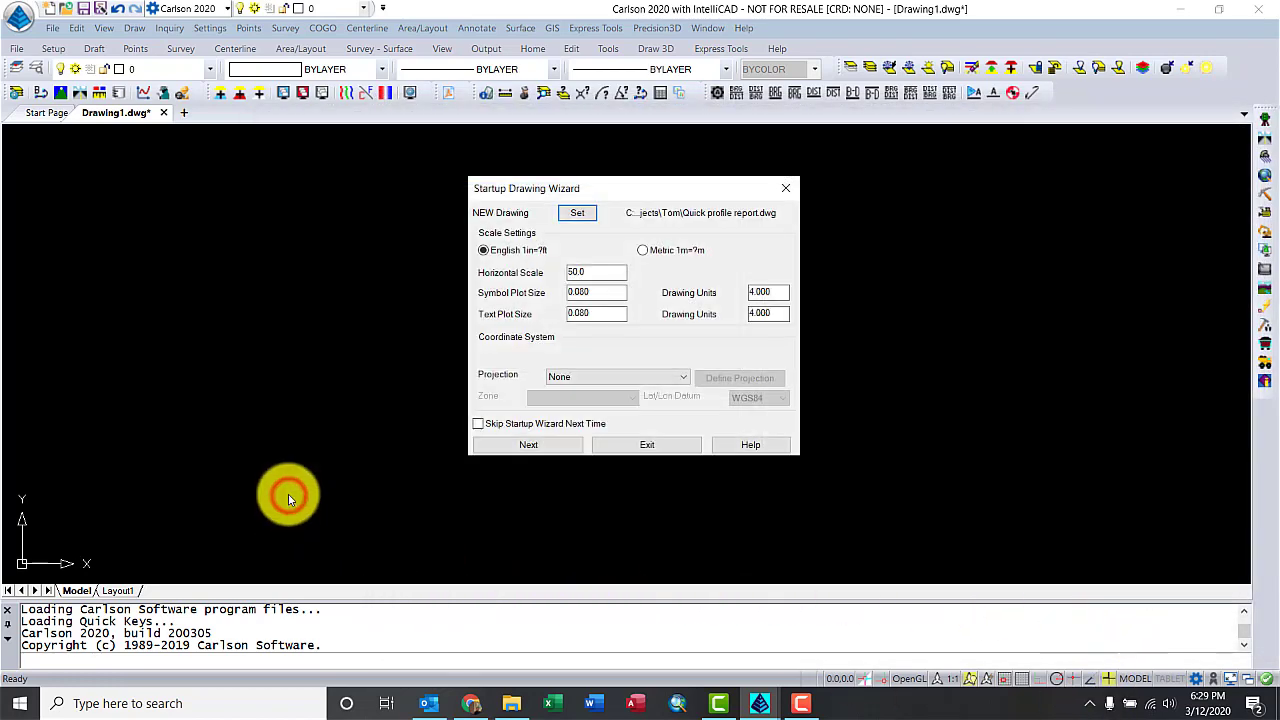
- Accept the drawing scale settings and import points from Sample Profile Report.txt in P,Y,X,Z,D order into the new coordinate file
left_click(524, 444)
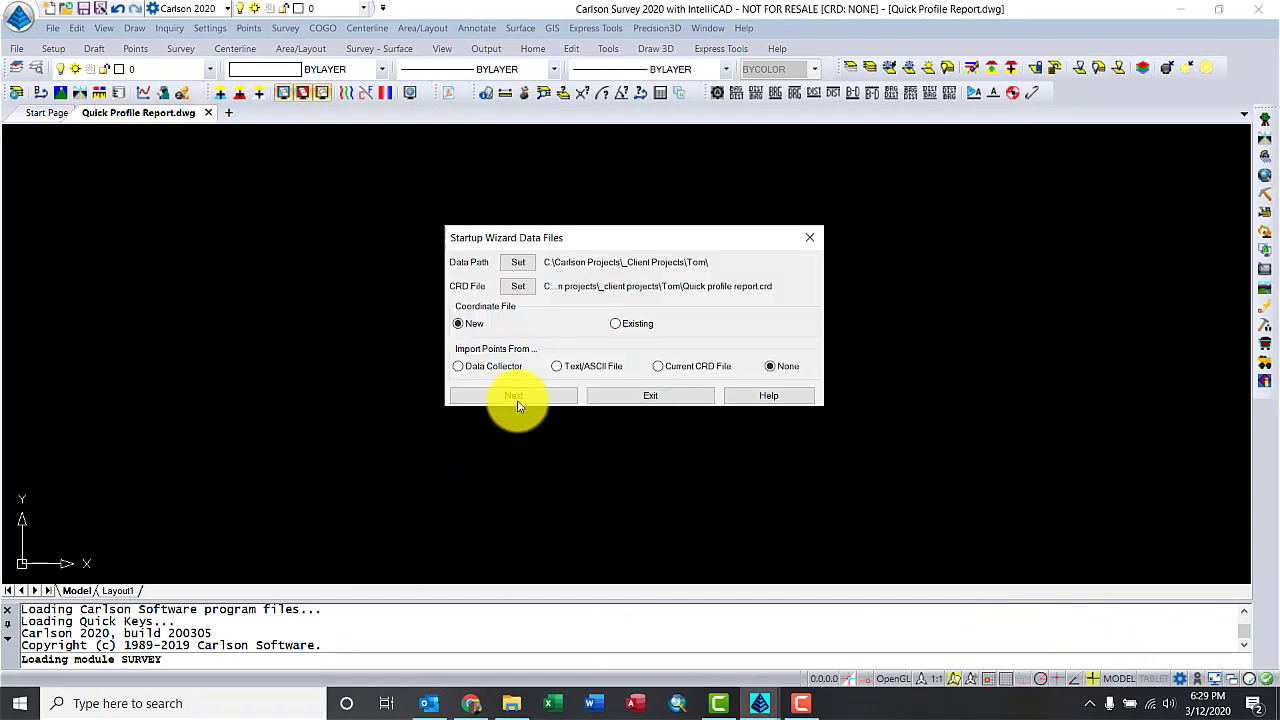
left_click(573, 368)
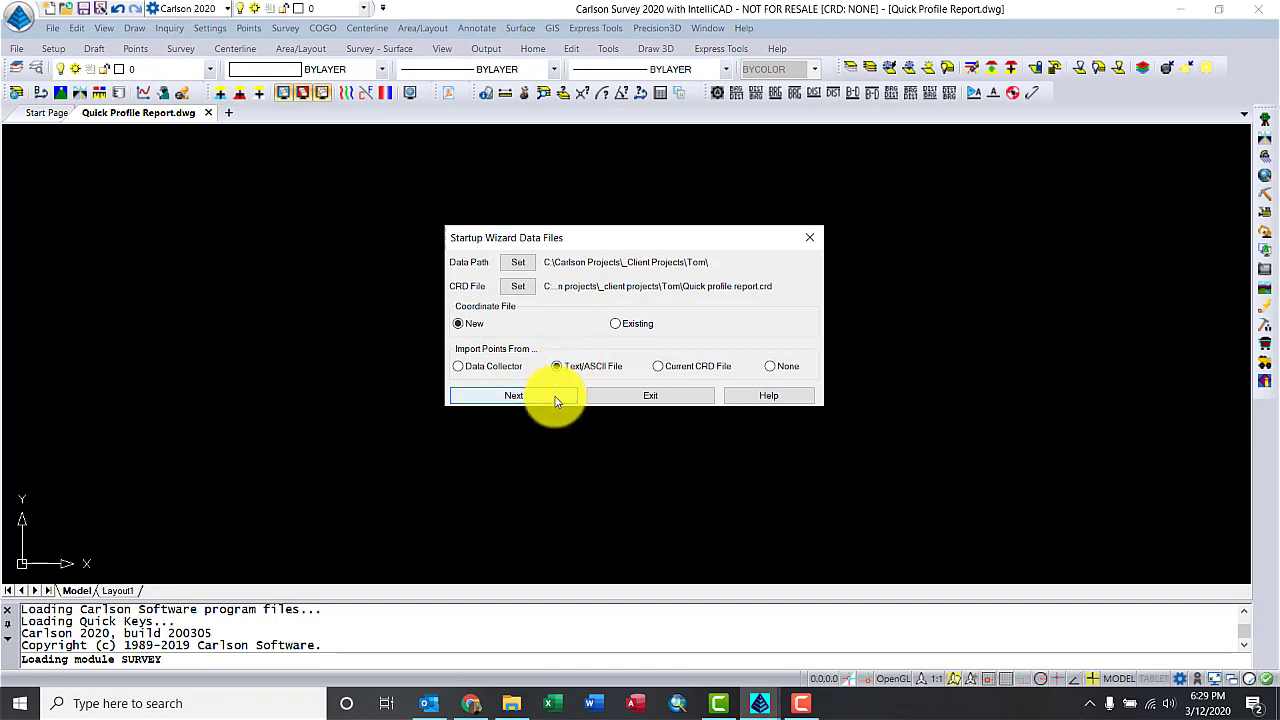
left_click(551, 395)
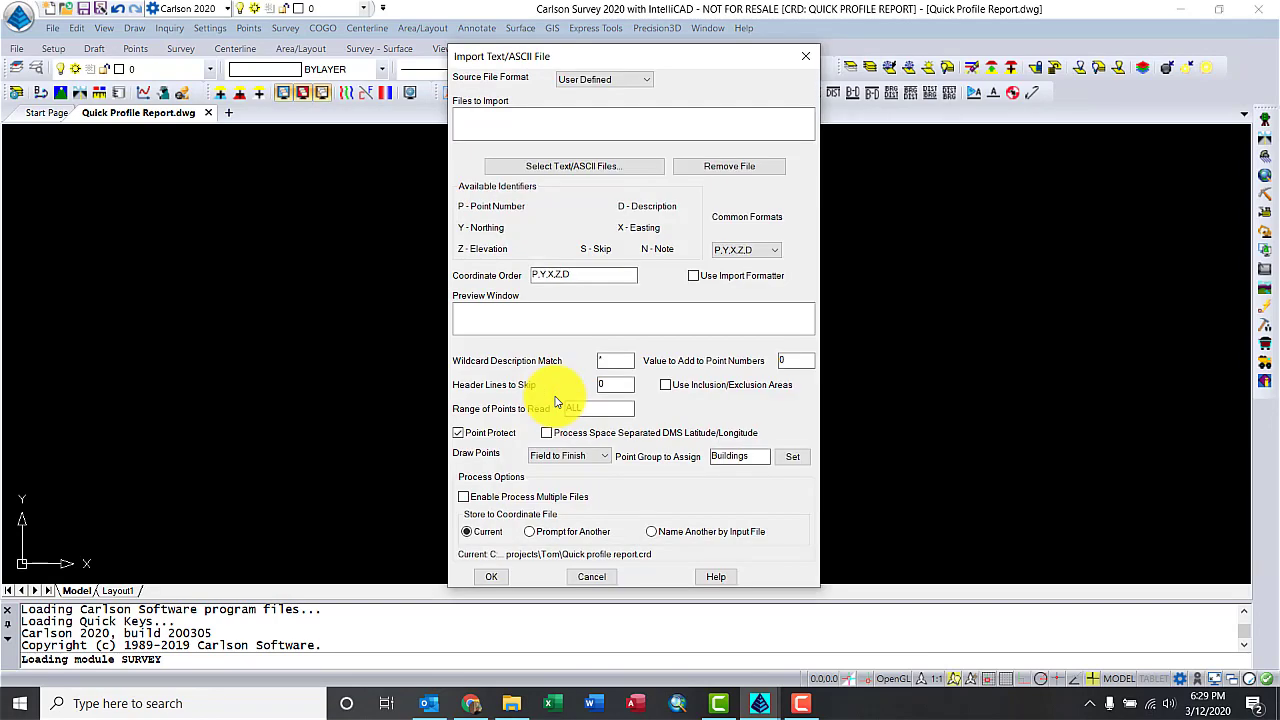
left_click(627, 167)
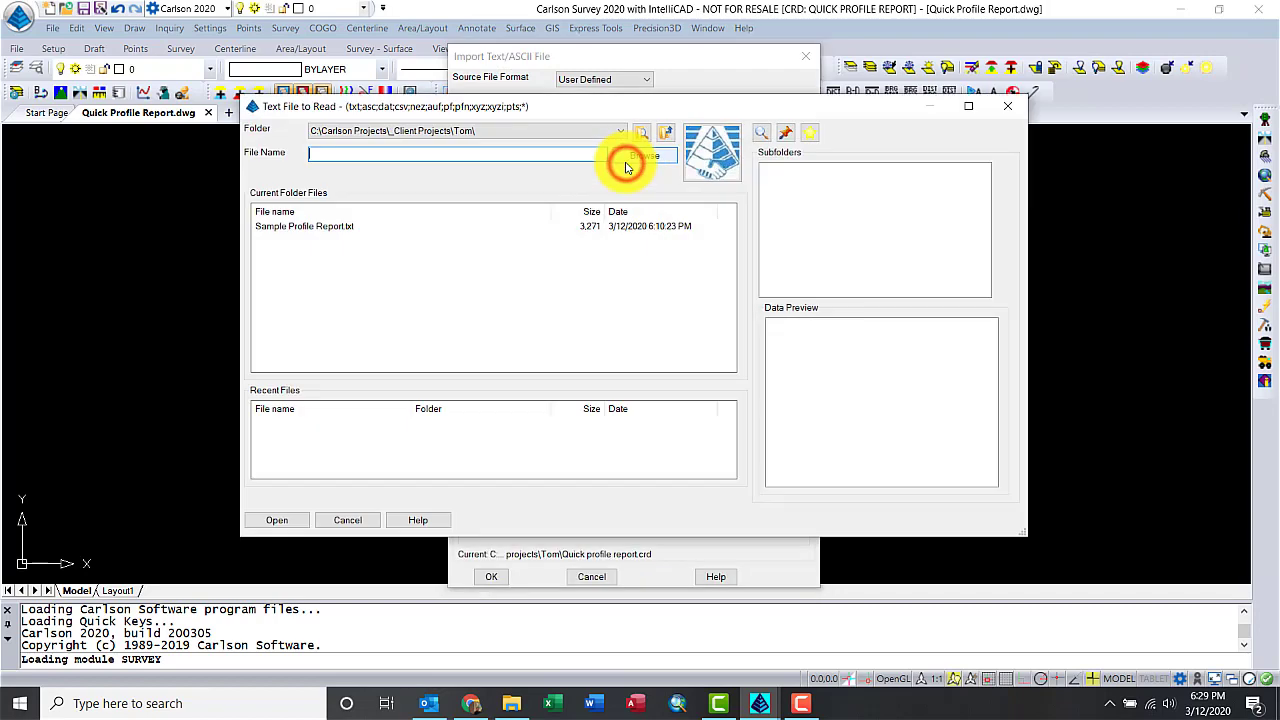
left_click(266, 227)
left_click(270, 520)
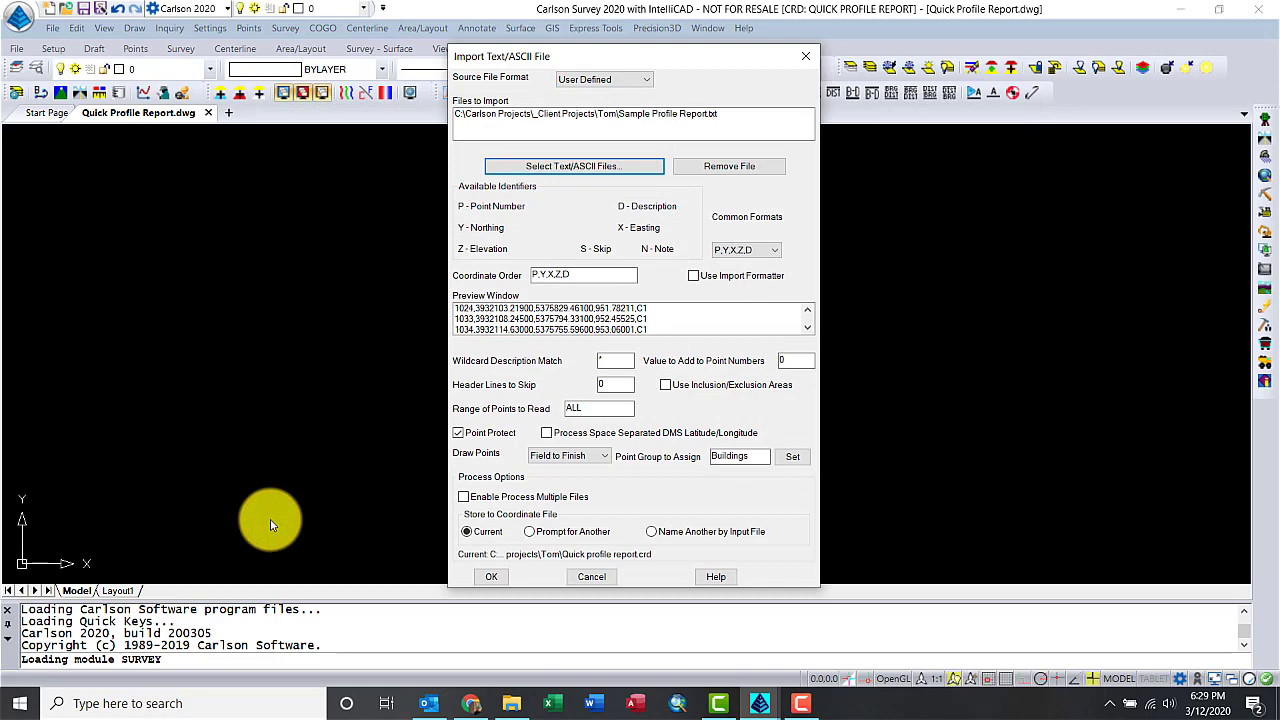
left_click(491, 576)
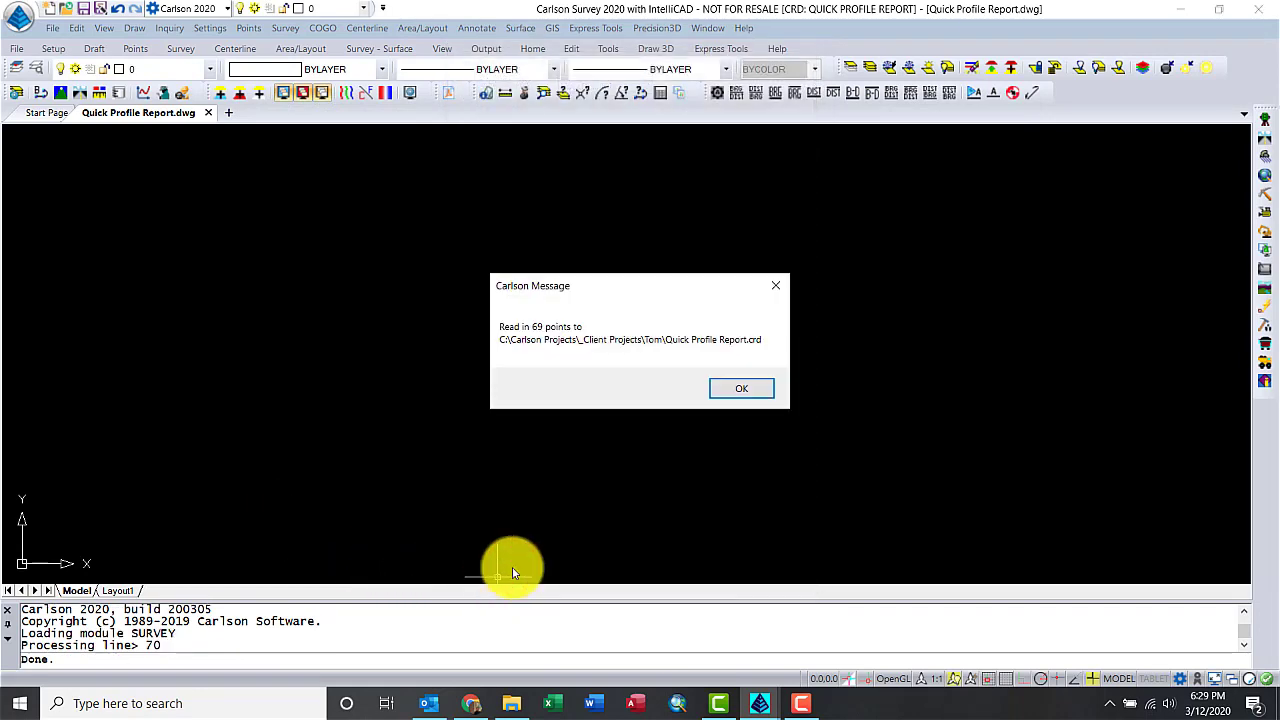
left_click(751, 390)
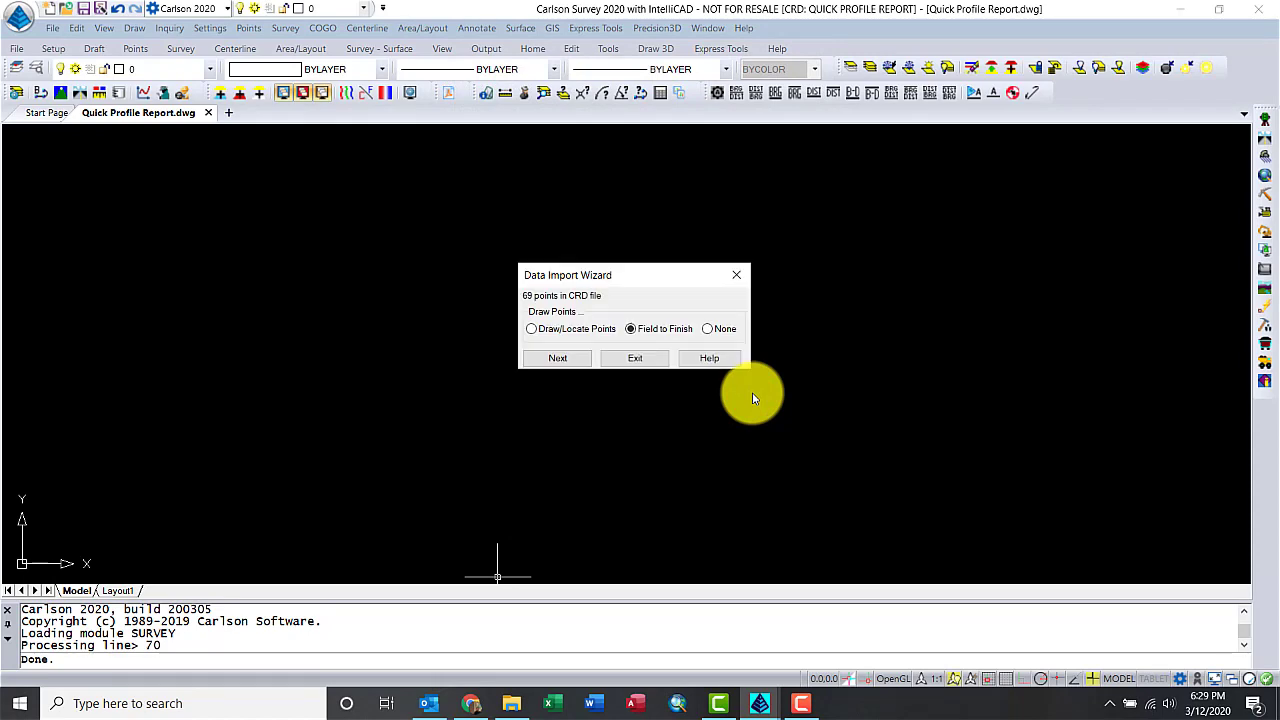
- Draw all imported points with Draw/Locate Points, using symbol SPT10 from the Points category
left_click(570, 354)
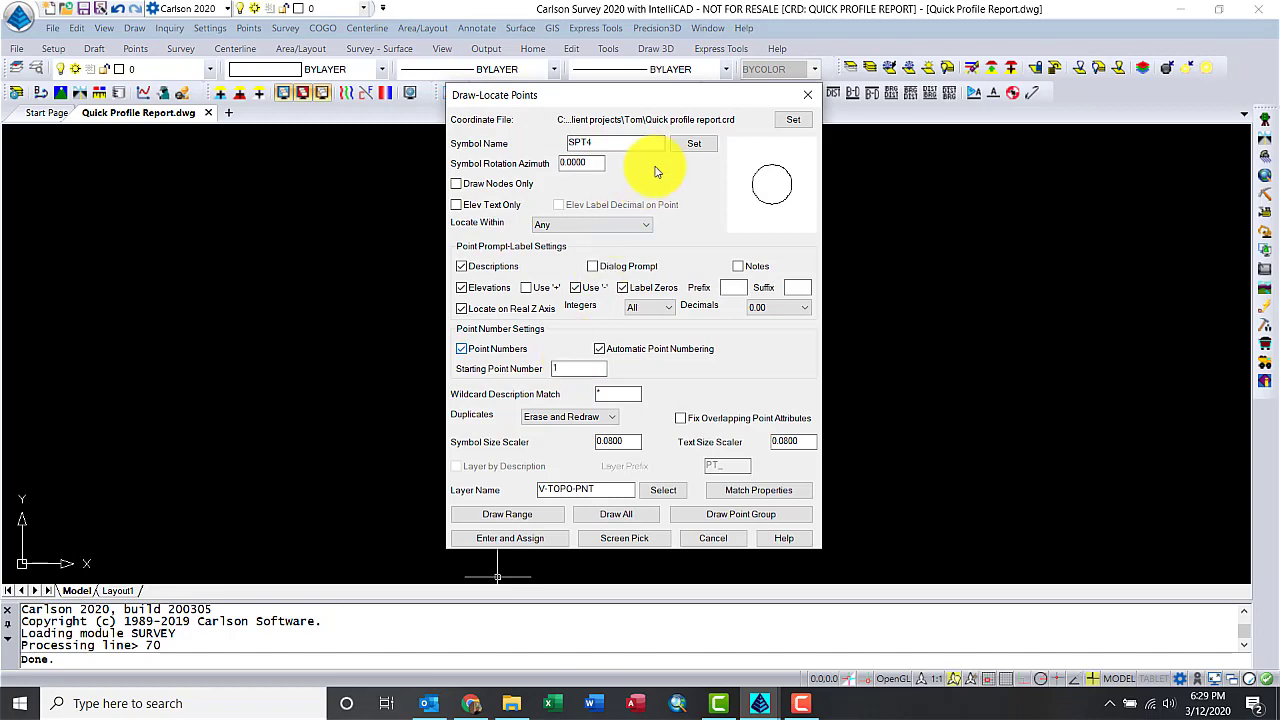
left_click(692, 143)
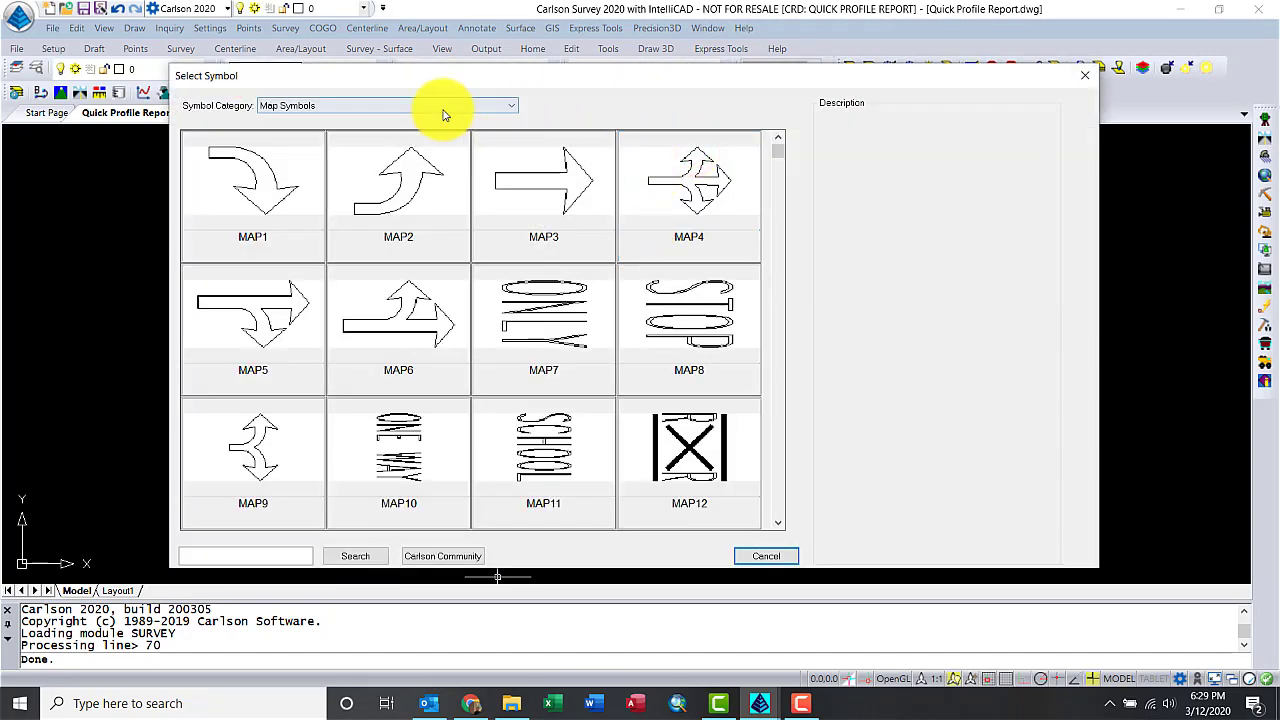
left_click(443, 106)
left_click(306, 126)
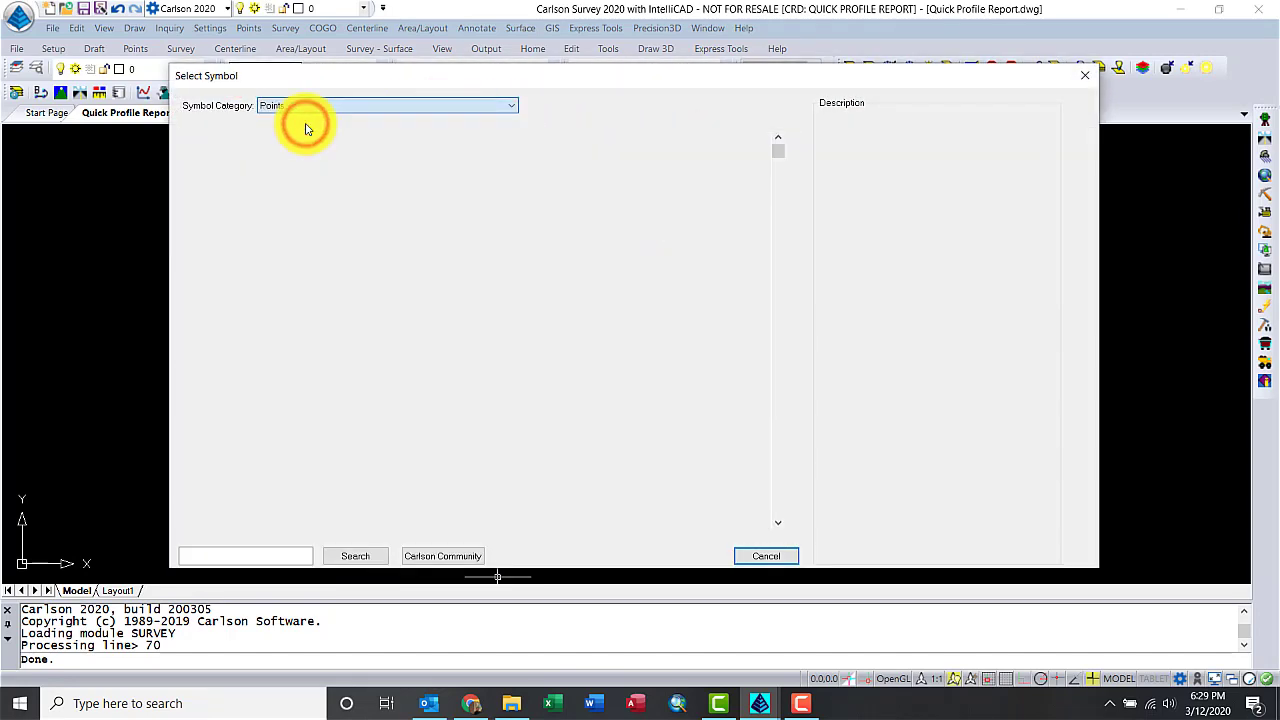
double_click(514, 446)
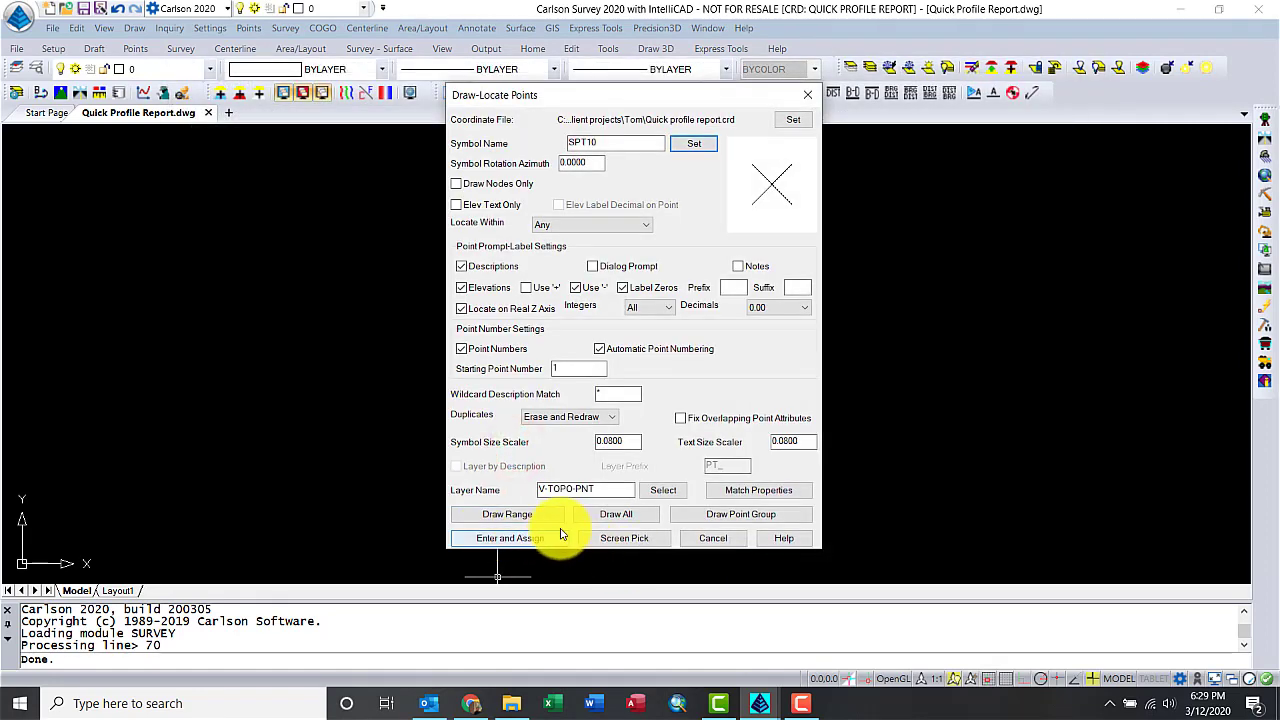
left_click(597, 512)
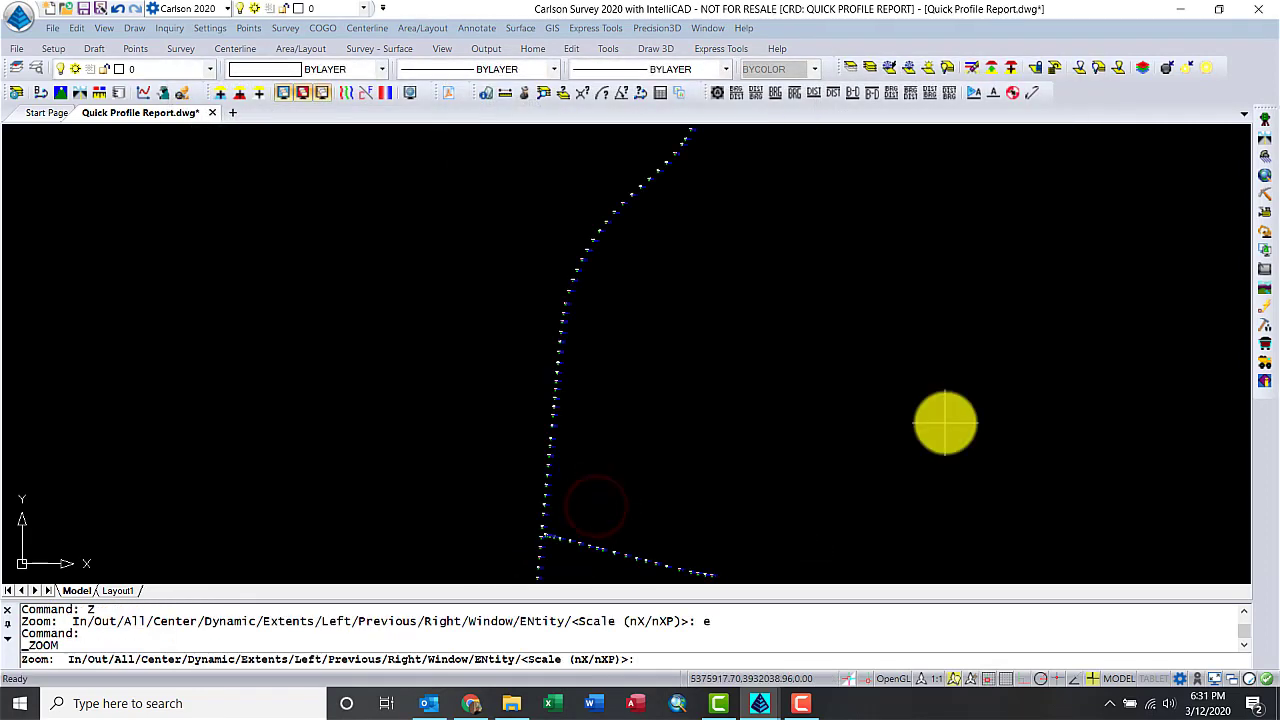
- Draw a 2D polyline through point numbers 1024-1166 along the side branch of points, using the default polyline options
key("Escape")
key("Escape")
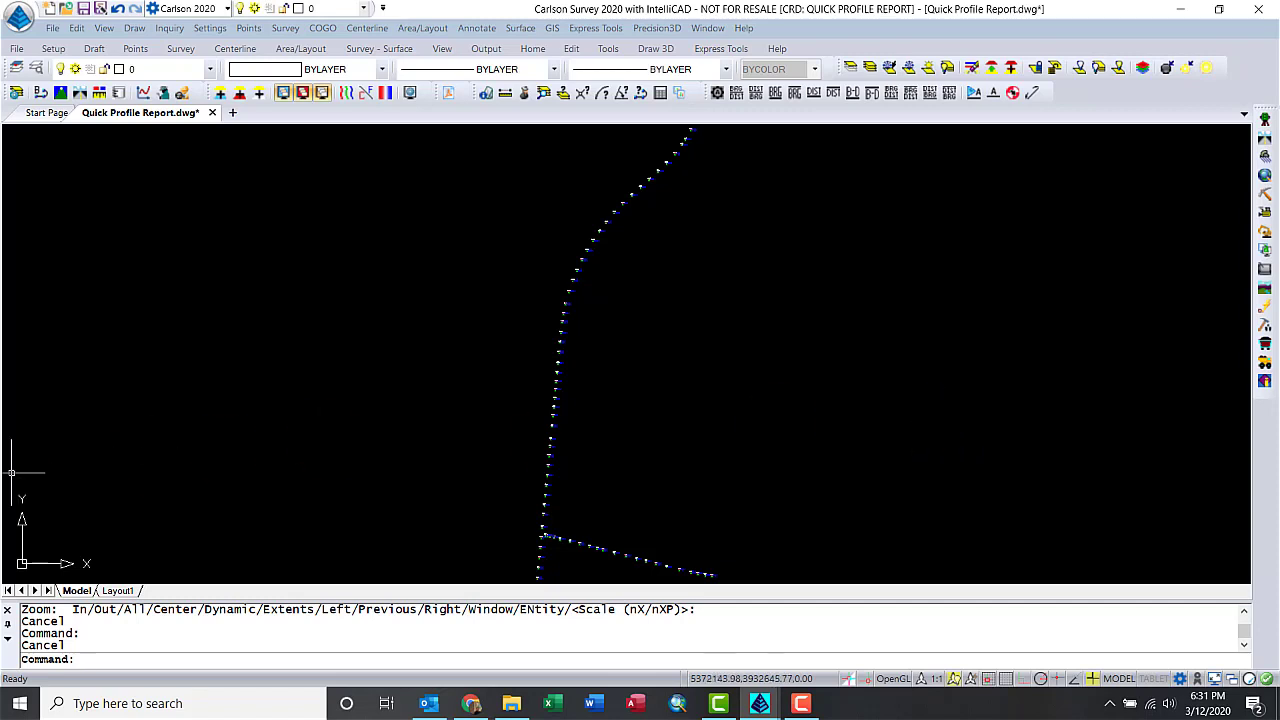
mouse_move(748, 534)
middle_mouse_down()
mouse_move(711, 508)
mouse_move(678, 437)
middle_mouse_up()
key("Return")
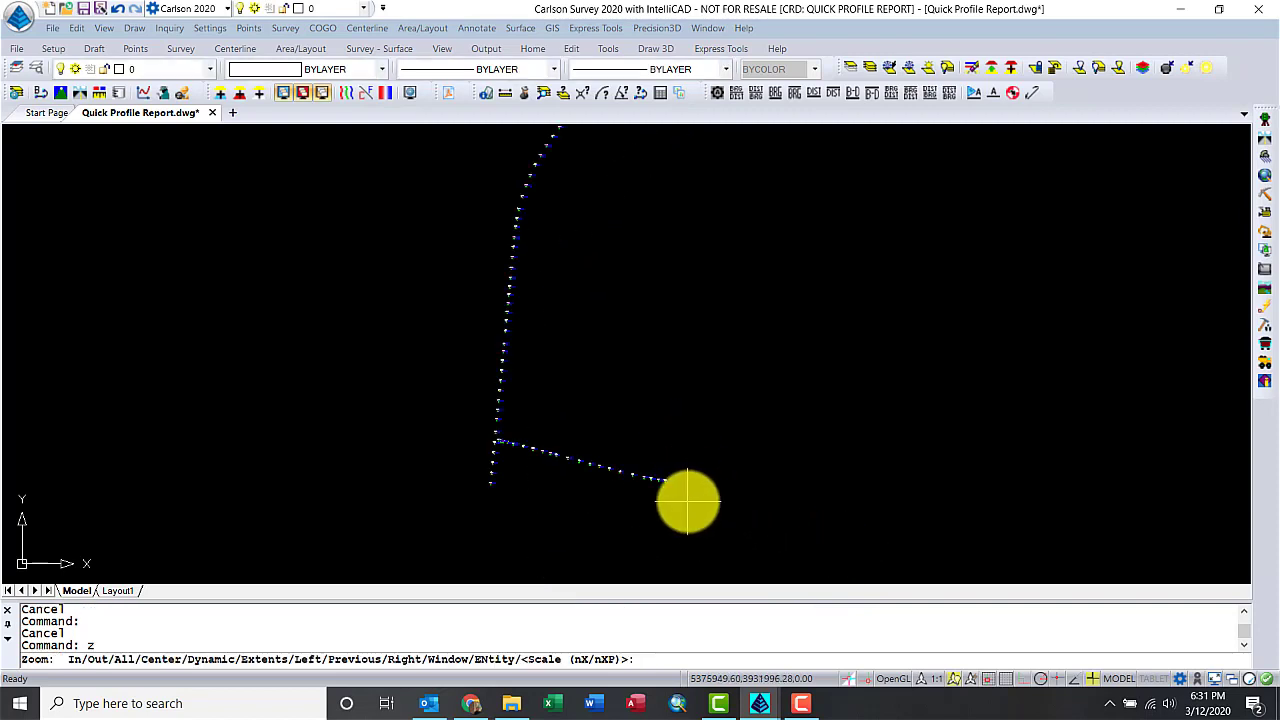
left_click(687, 501)
left_click(488, 423)
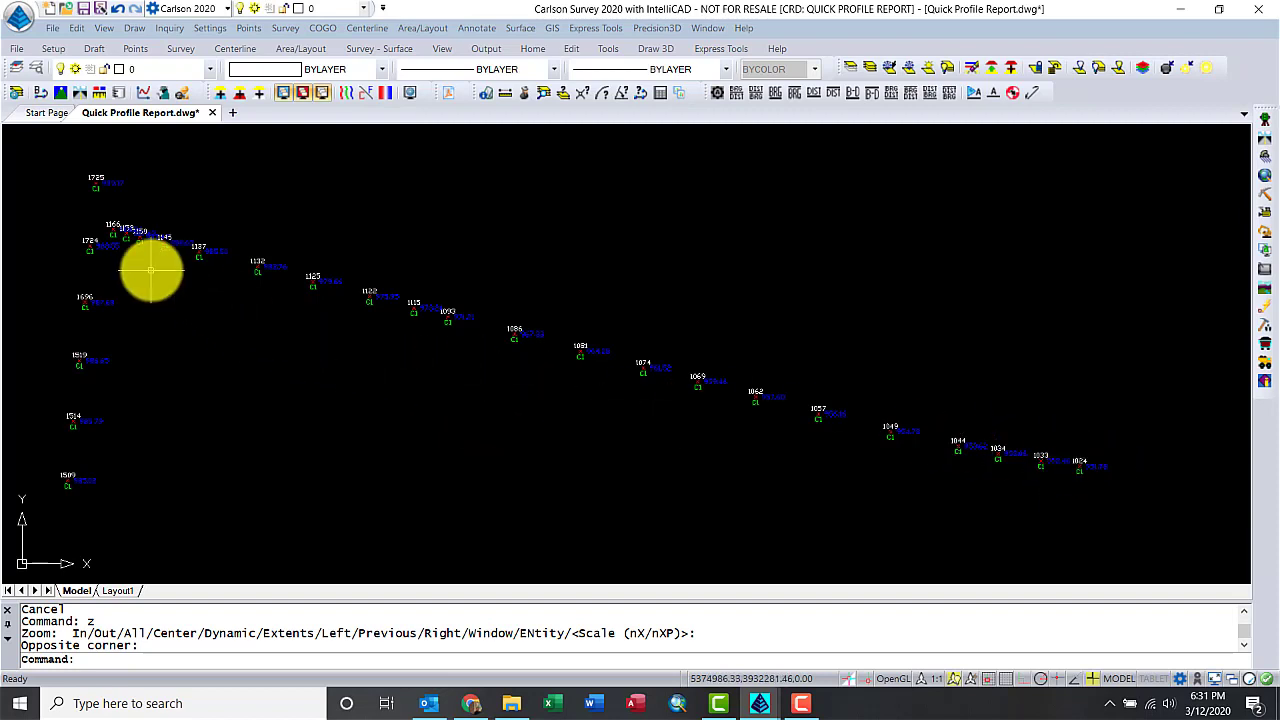
left_click(134, 27)
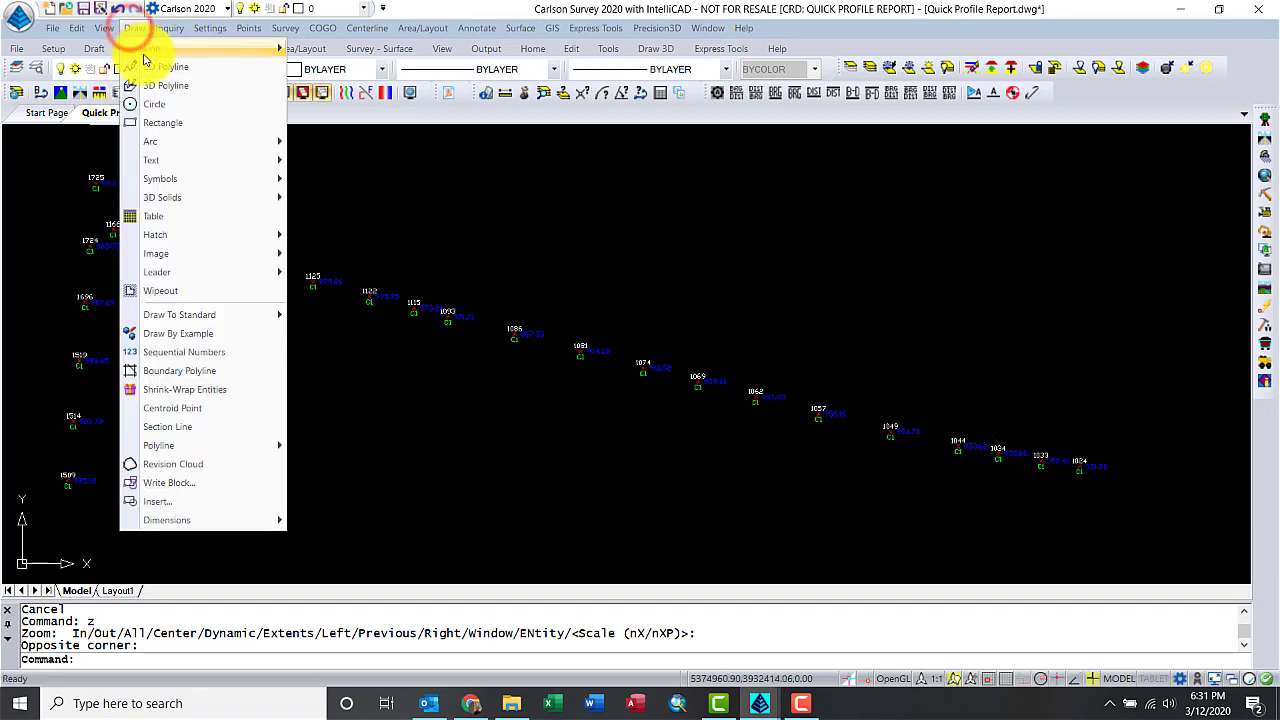
left_click(146, 66)
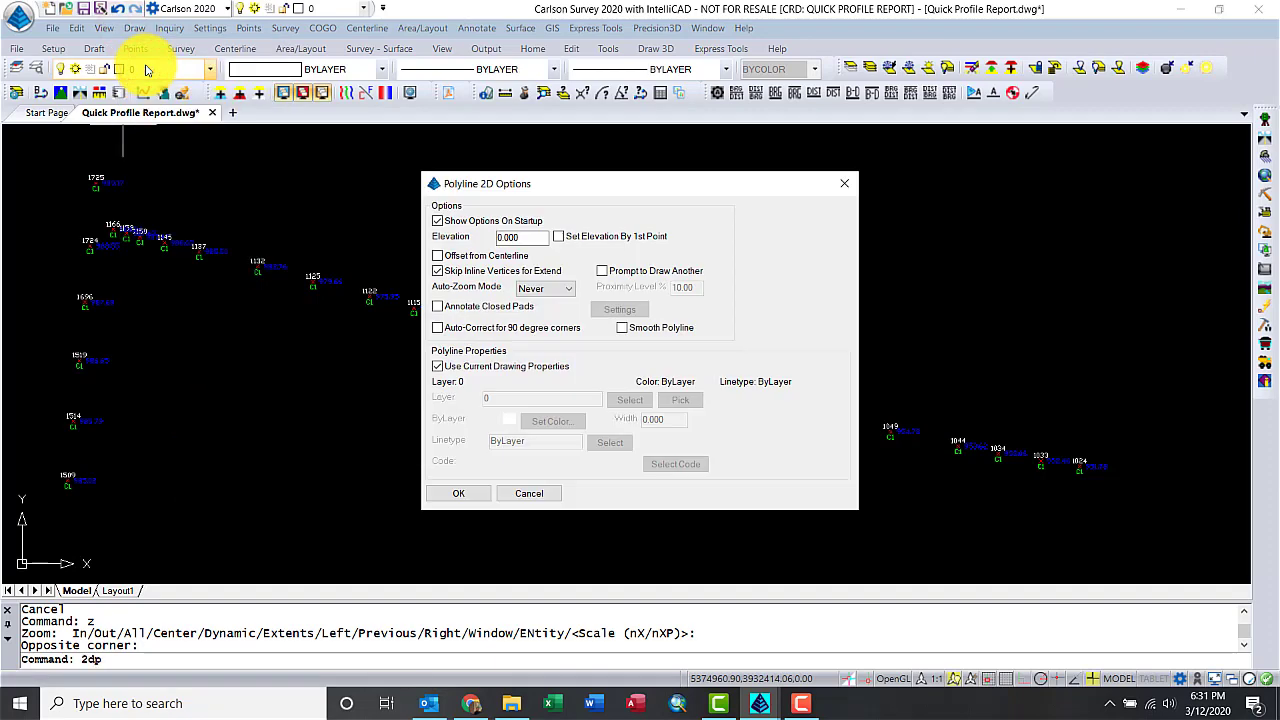
key("Return")
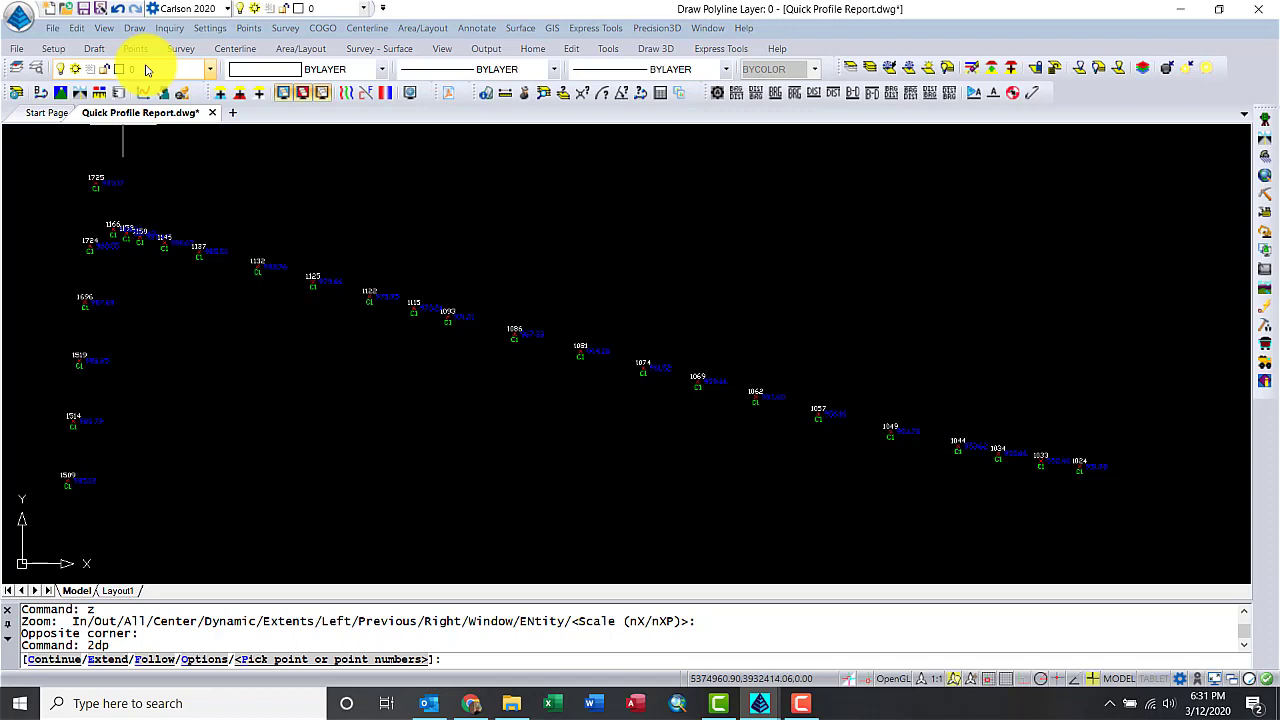
type("1024-1166")
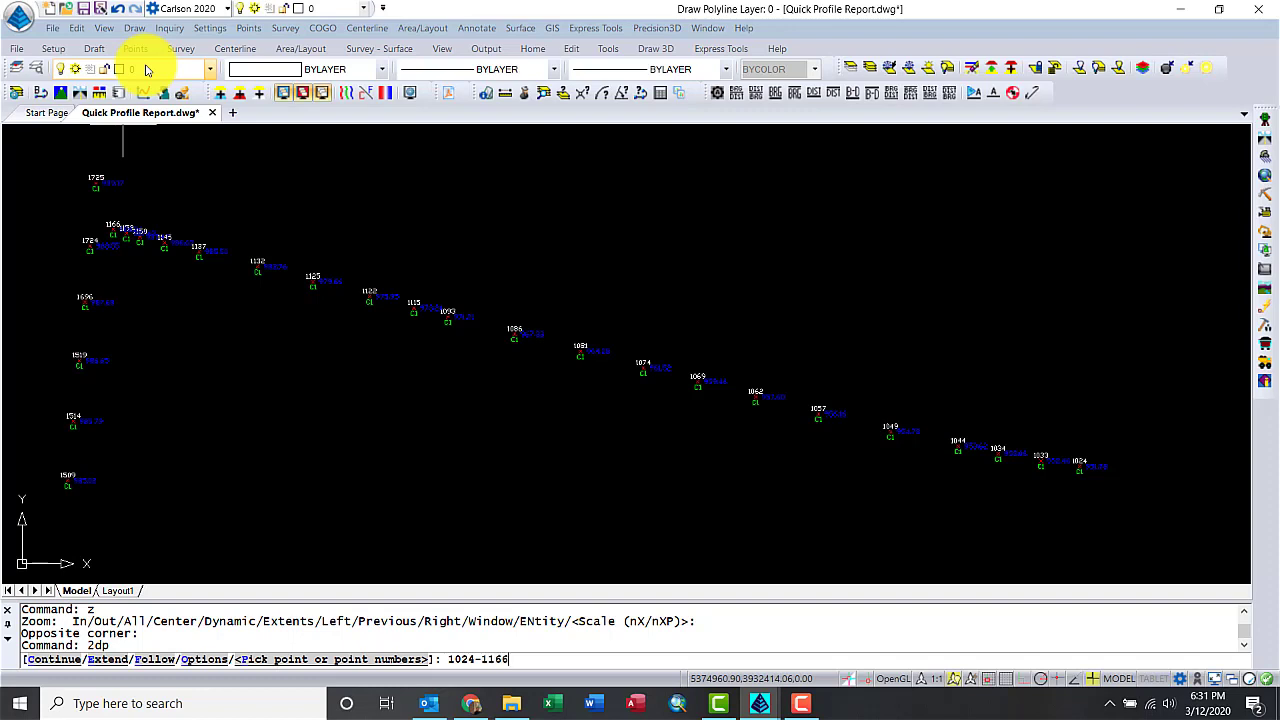
key("Return")
key("Return")
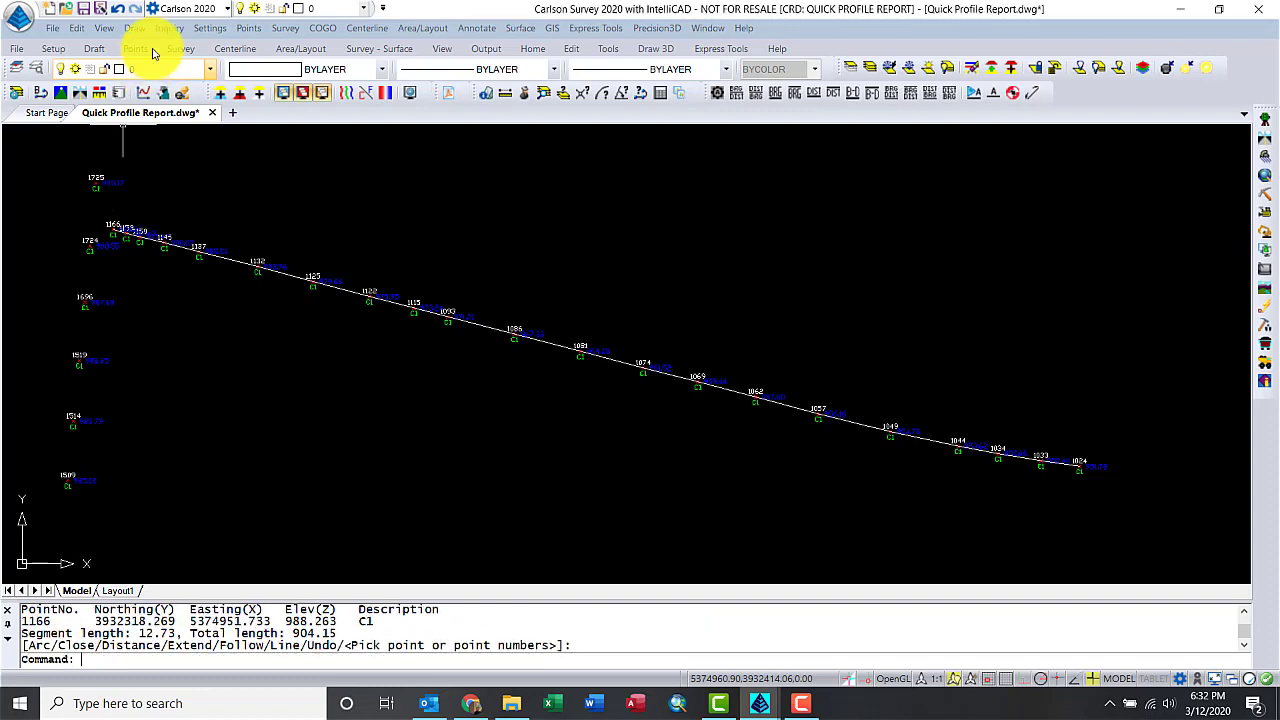
- Start a Profile from Points on Centerline saved as Quick Profile Report.pro, using the new polyline as the centerline
left_click(517, 29)
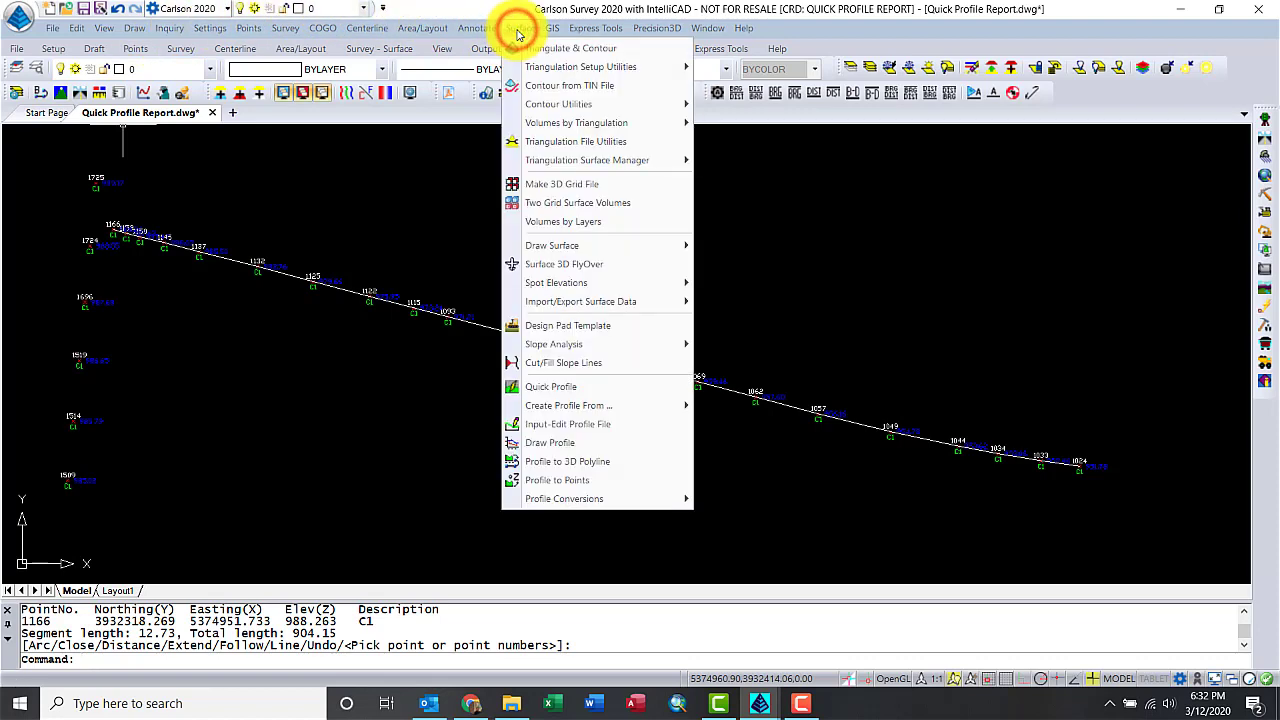
mouse_move(628, 405)
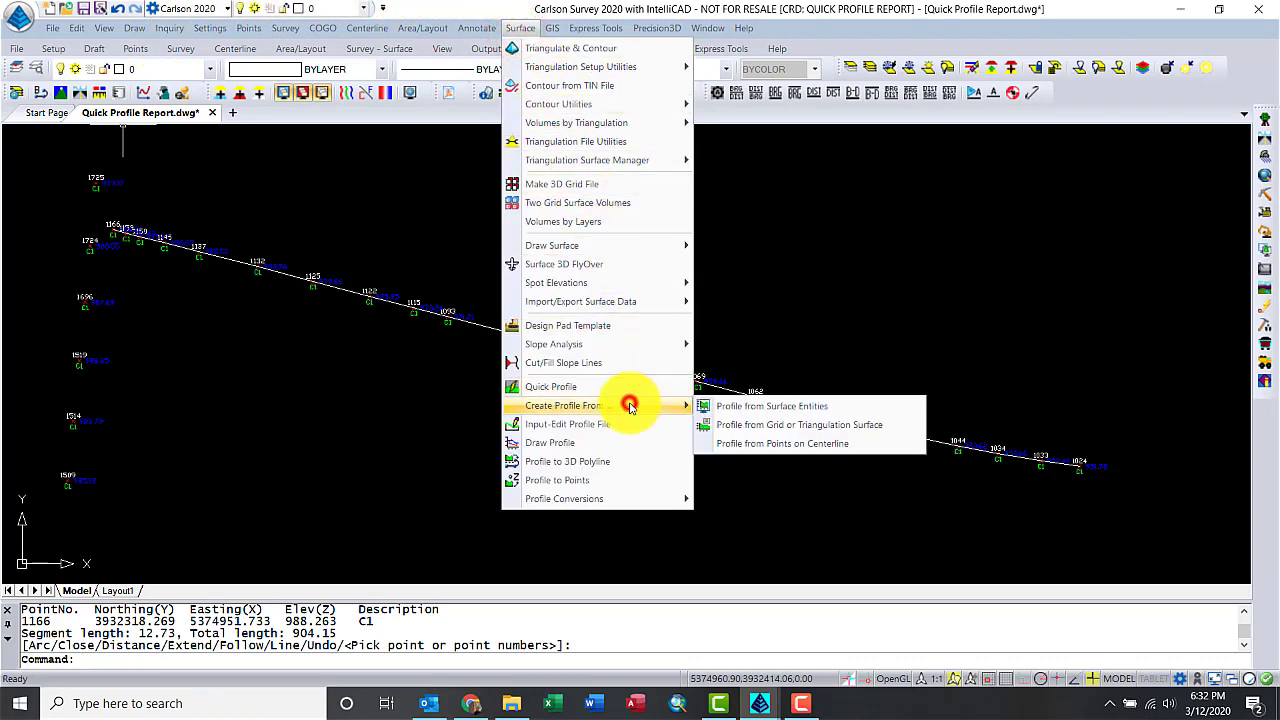
left_click(743, 444)
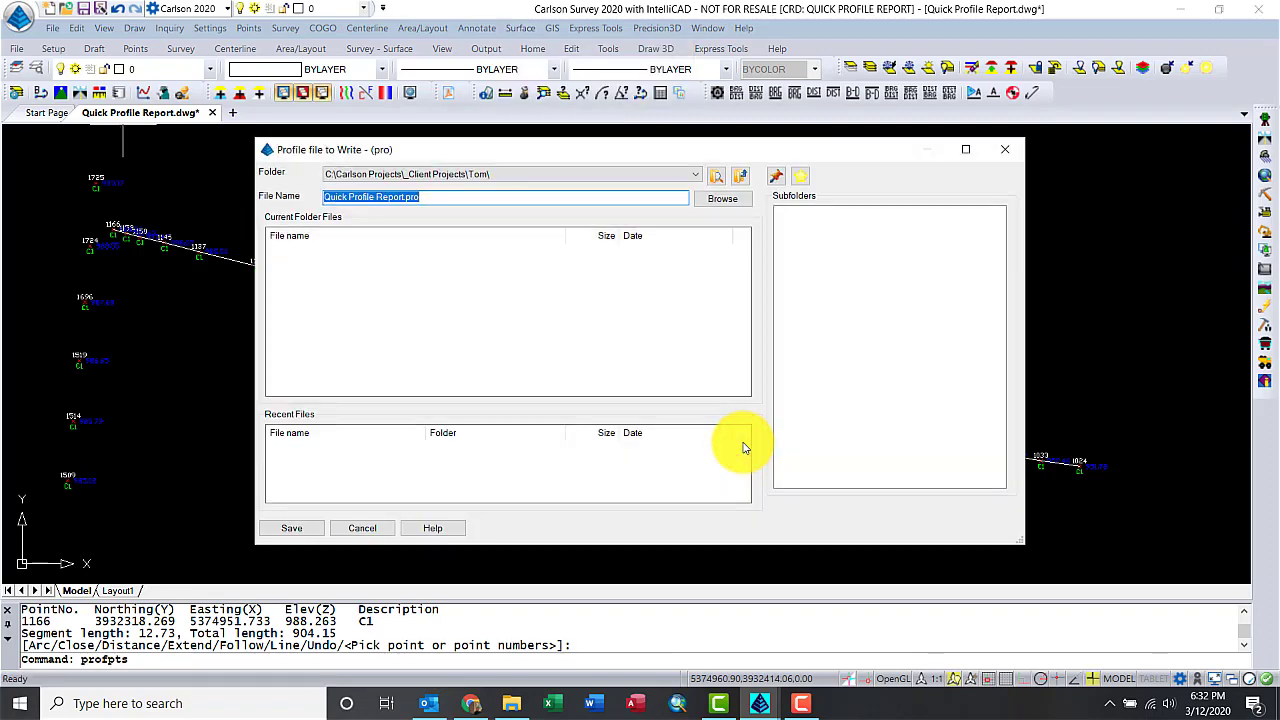
left_click(294, 527)
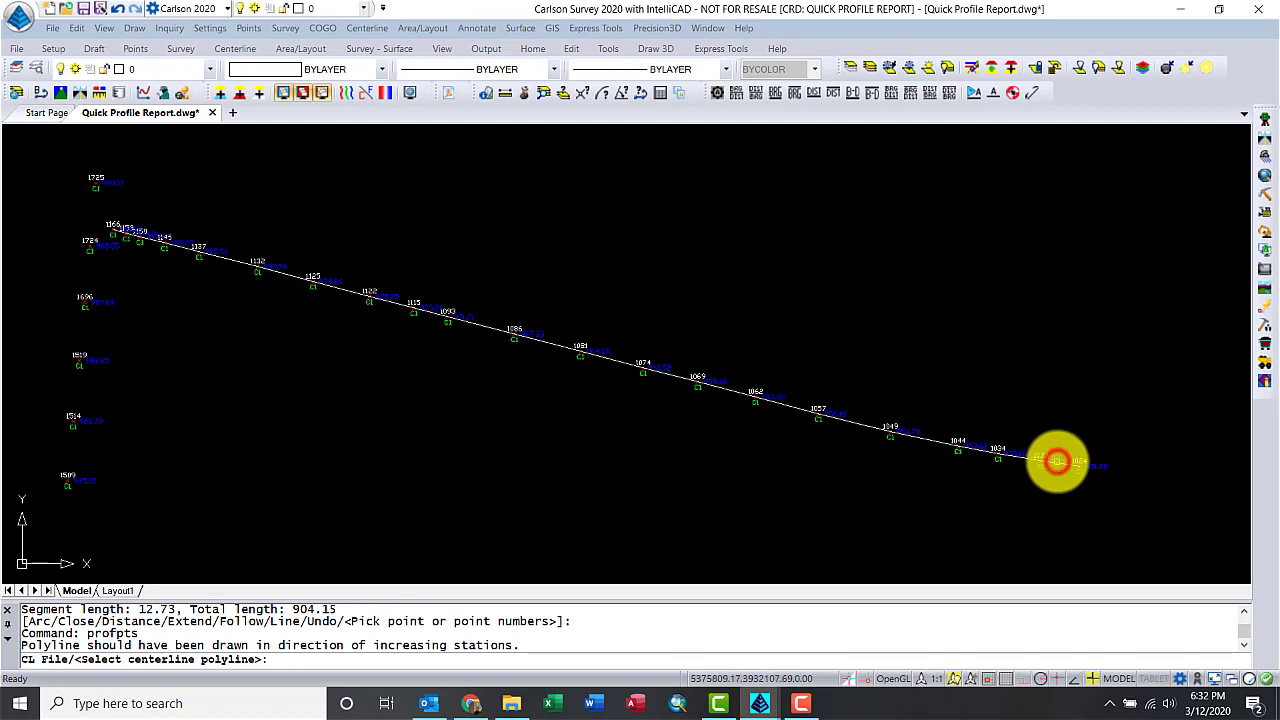
left_click(1057, 461)
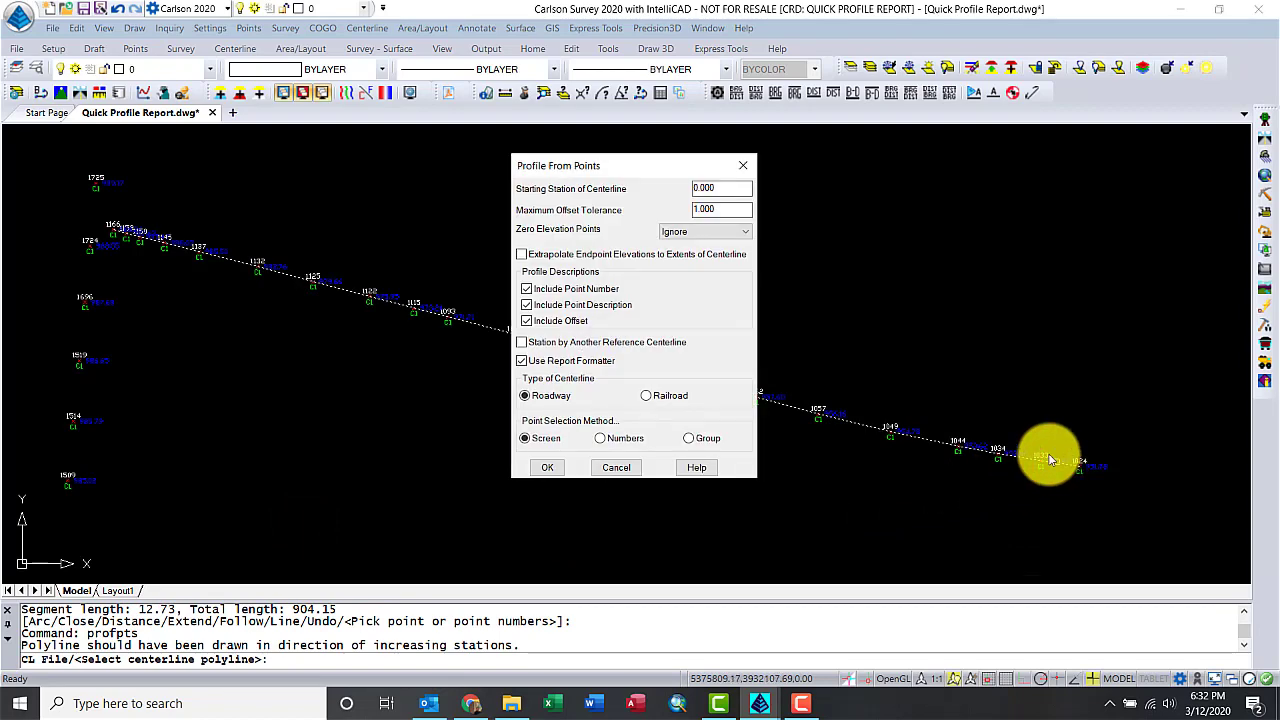
- Set the maximum offset tolerance to 0, exclude offsets from the profile descriptions and accept the Profile From Points settings
double_click(737, 208)
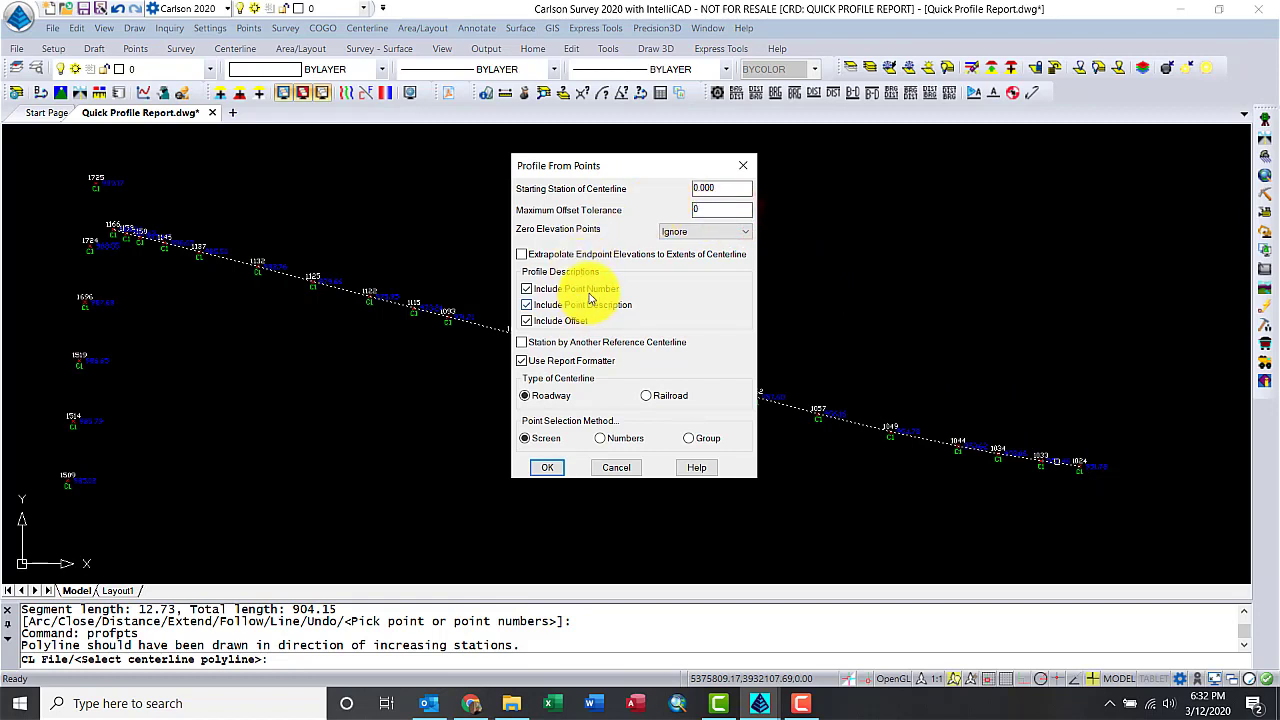
left_click(579, 324)
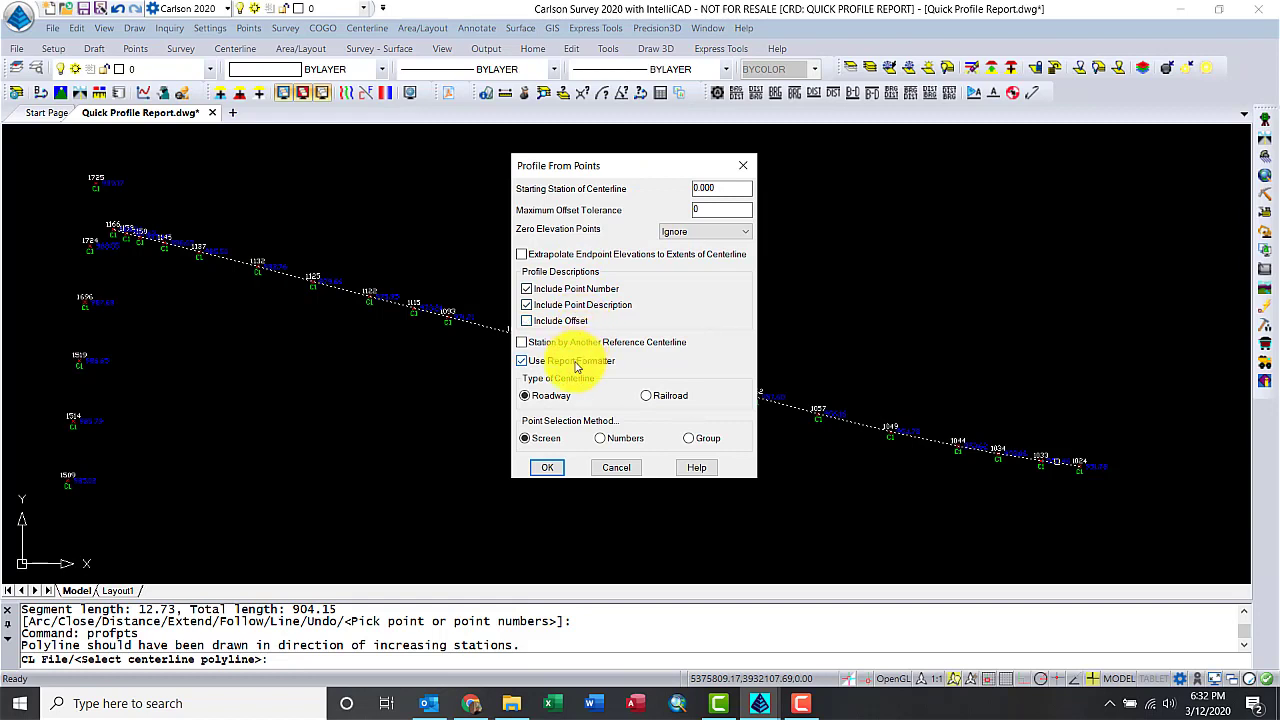
left_click(547, 467)
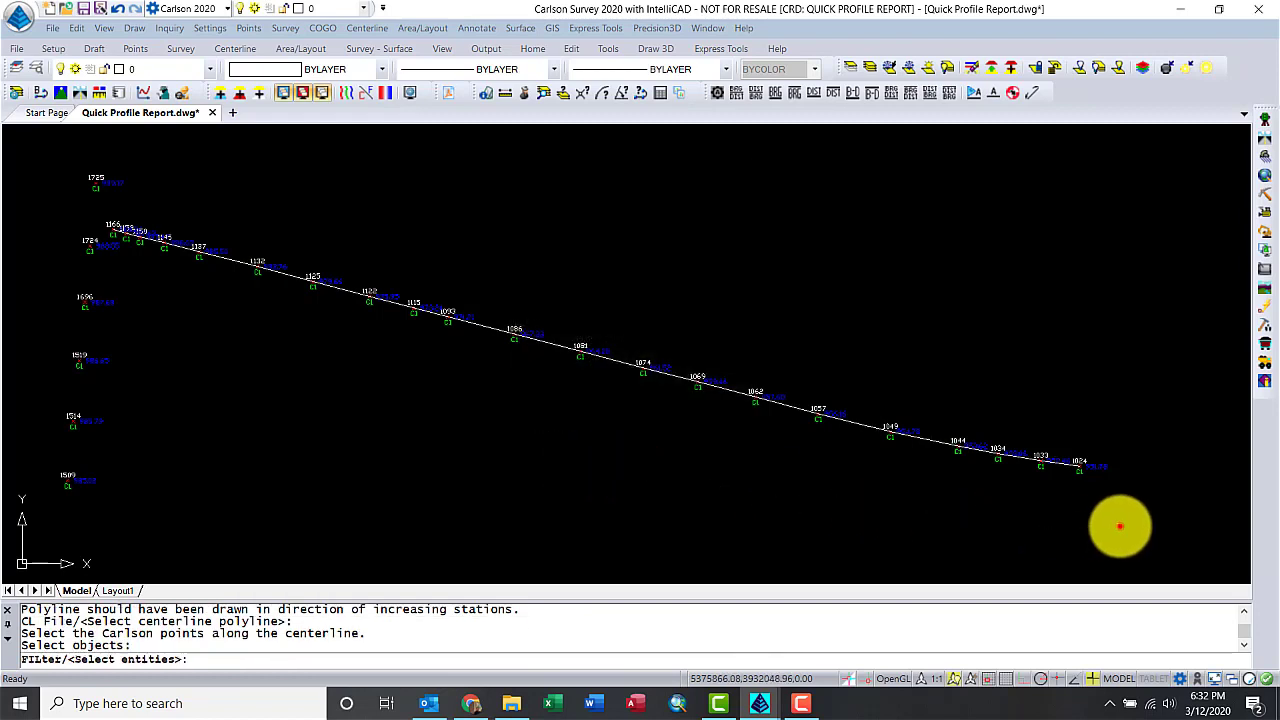
- Select the points along the centerline with a crossing window to create the profile, review the resulting report and close it
left_click(1118, 525)
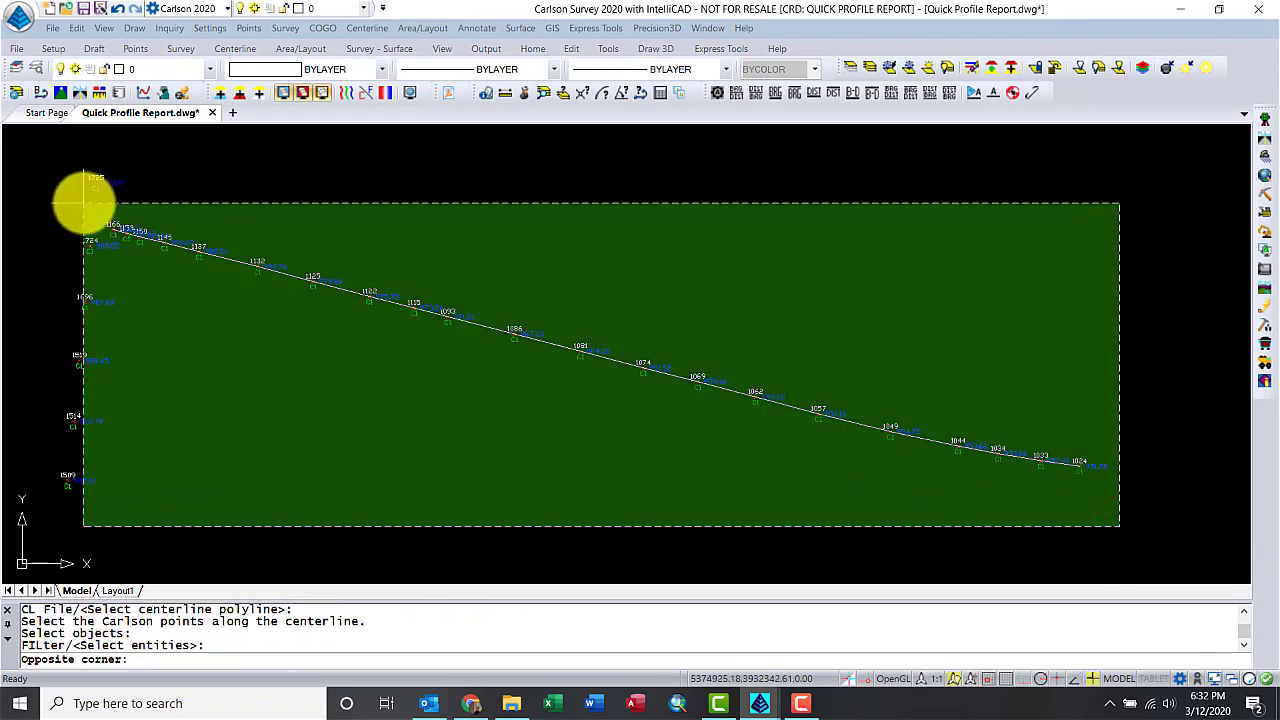
left_click(84, 203)
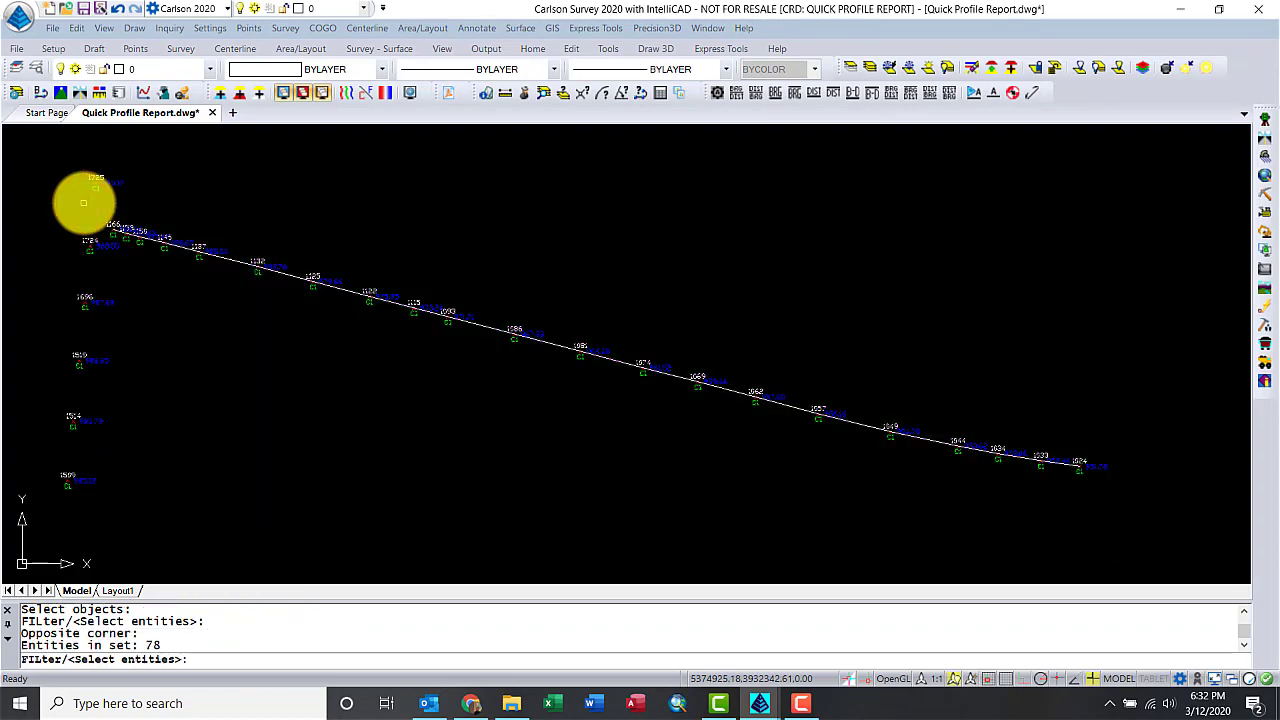
key("Return")
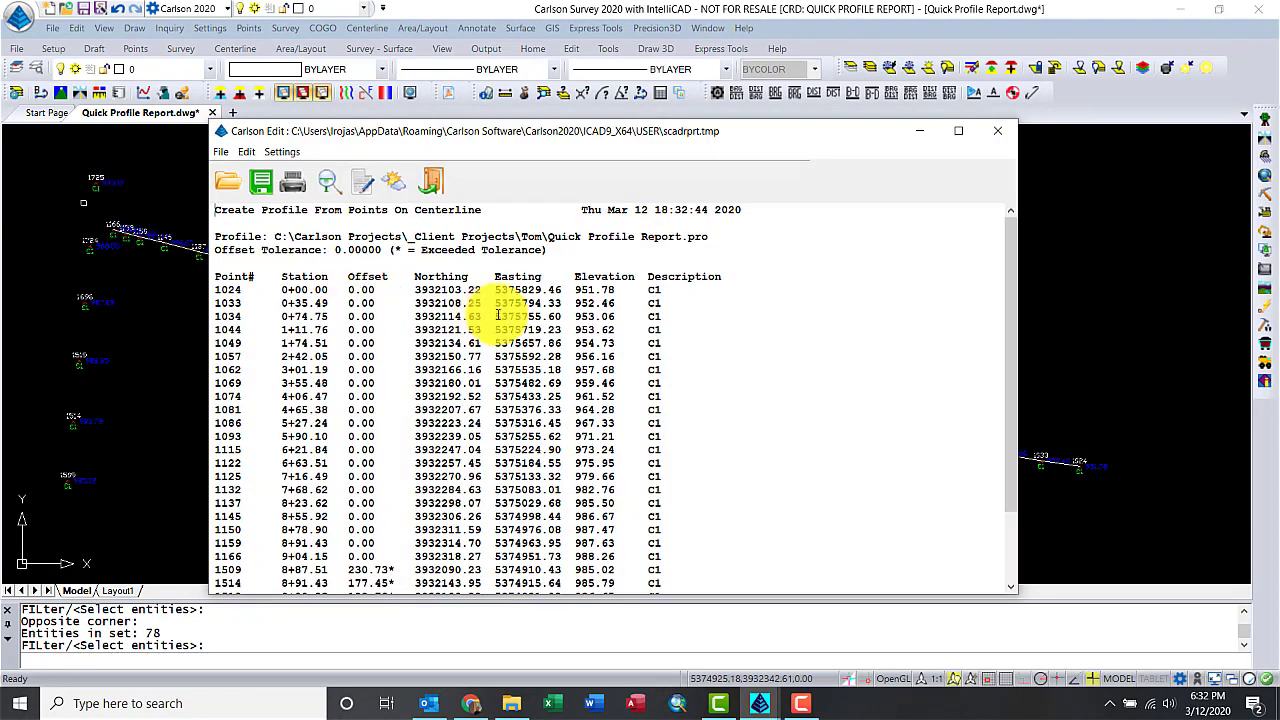
scroll(497, 314, "down", 2)
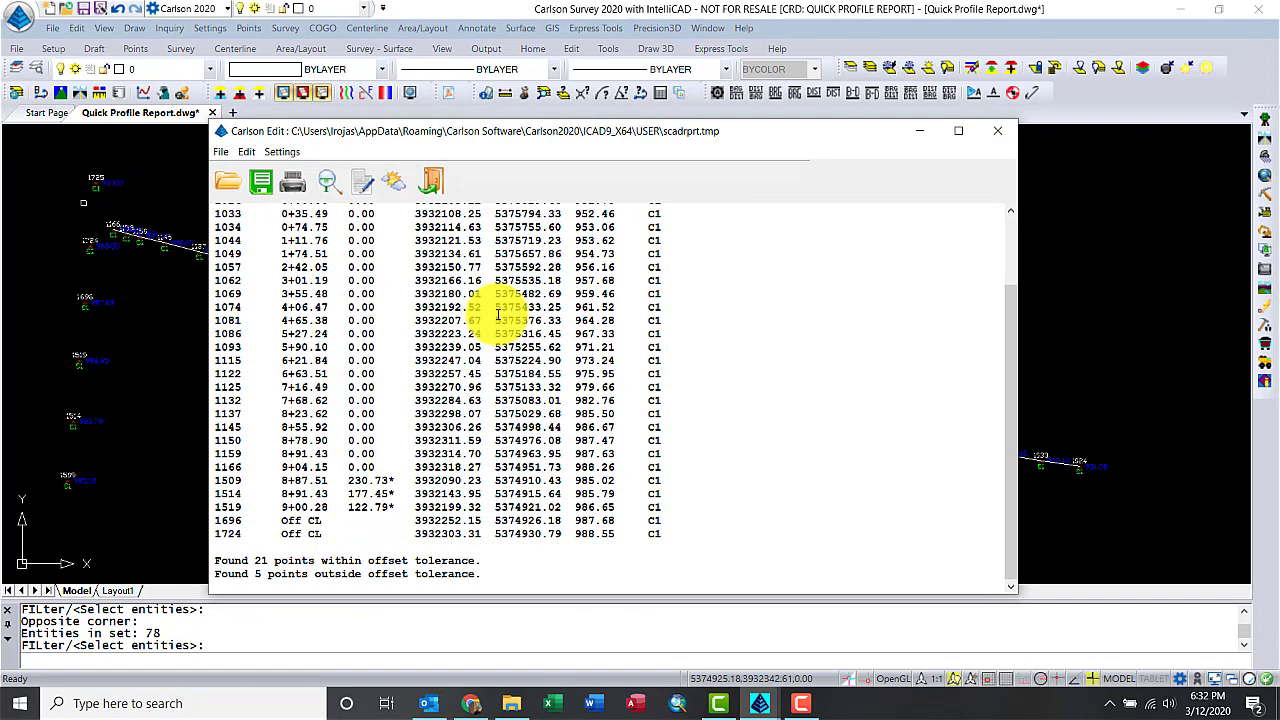
scroll(497, 314, "up", 3)
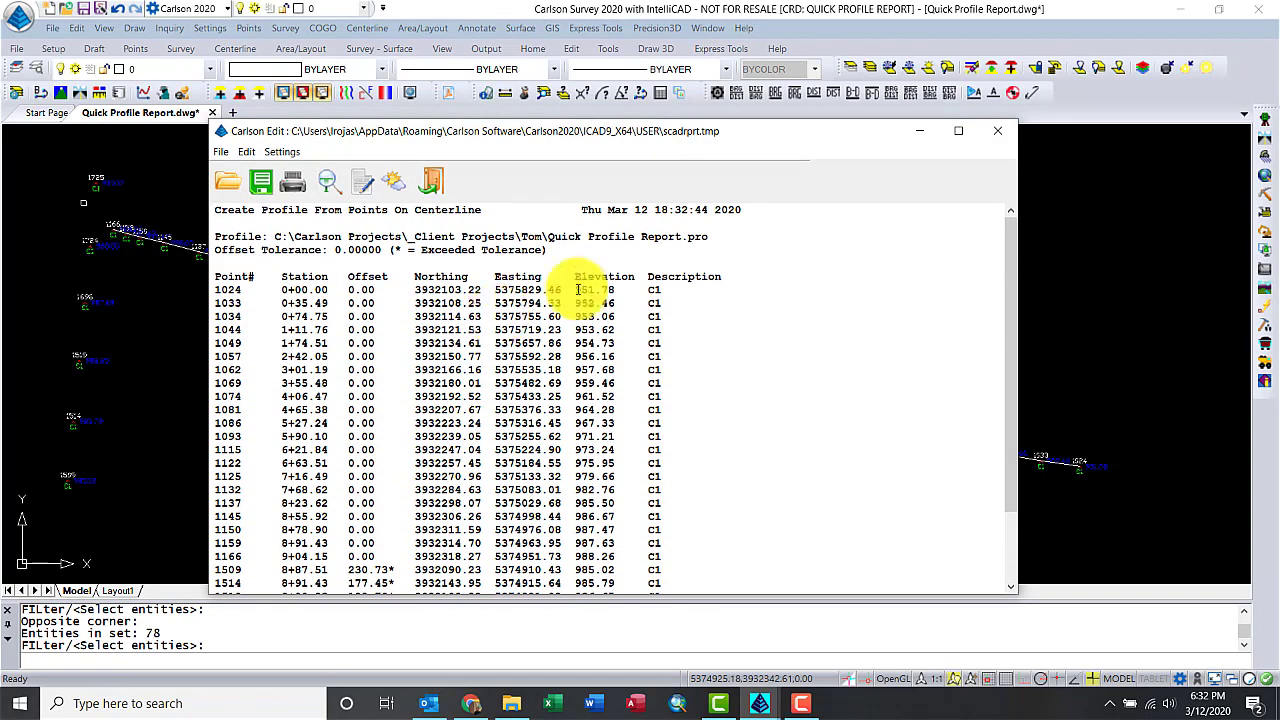
left_click(997, 131)
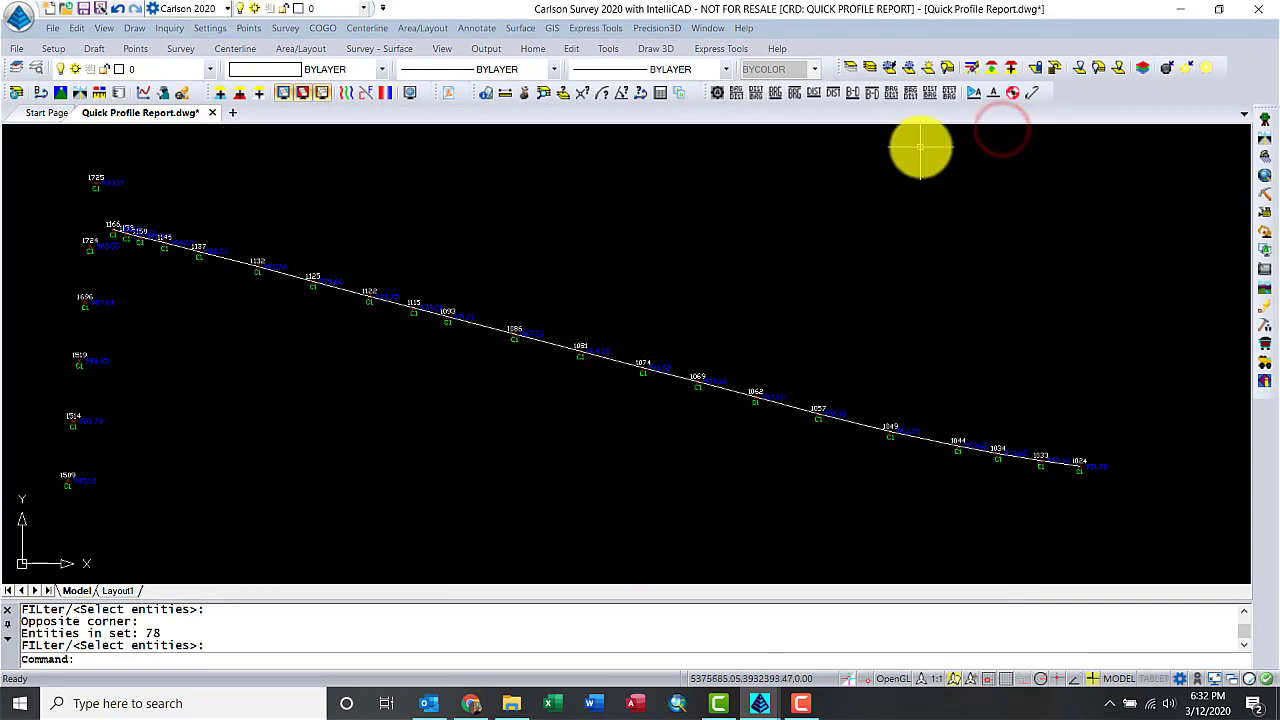
- Open the existing Quick Profile Report.pro in Input-Edit Profile File
left_click(518, 27)
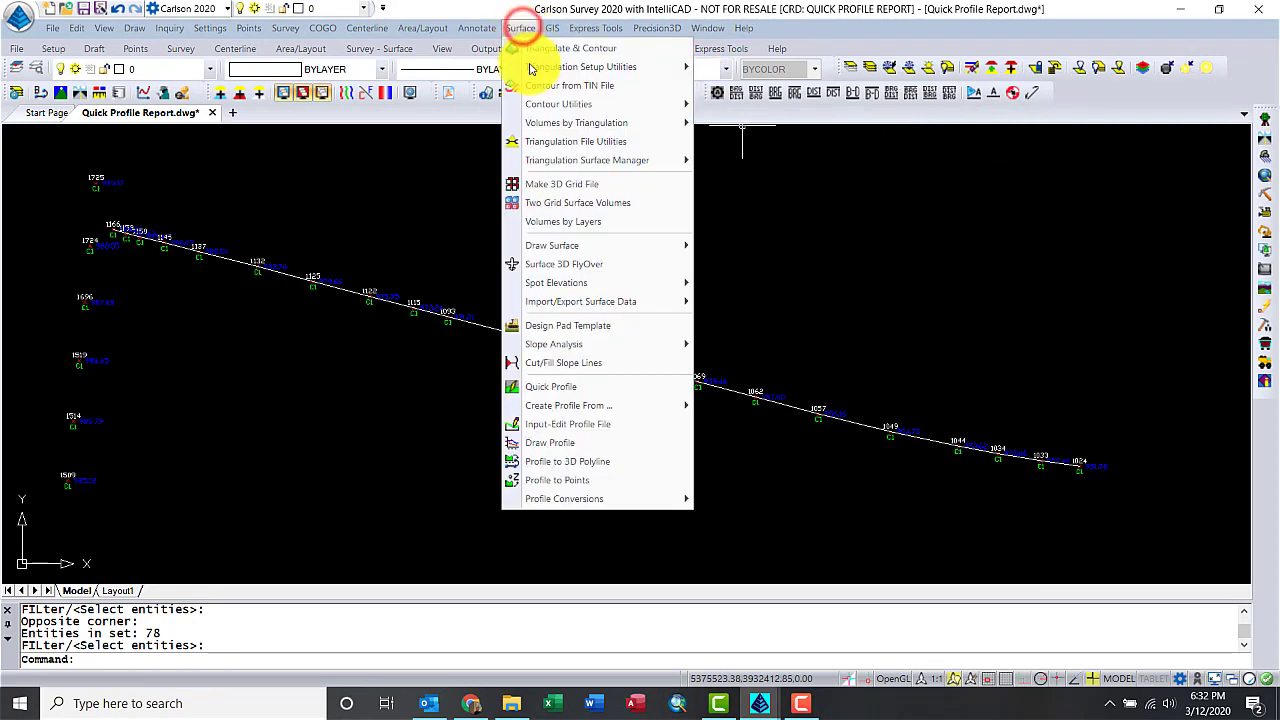
left_click(568, 424)
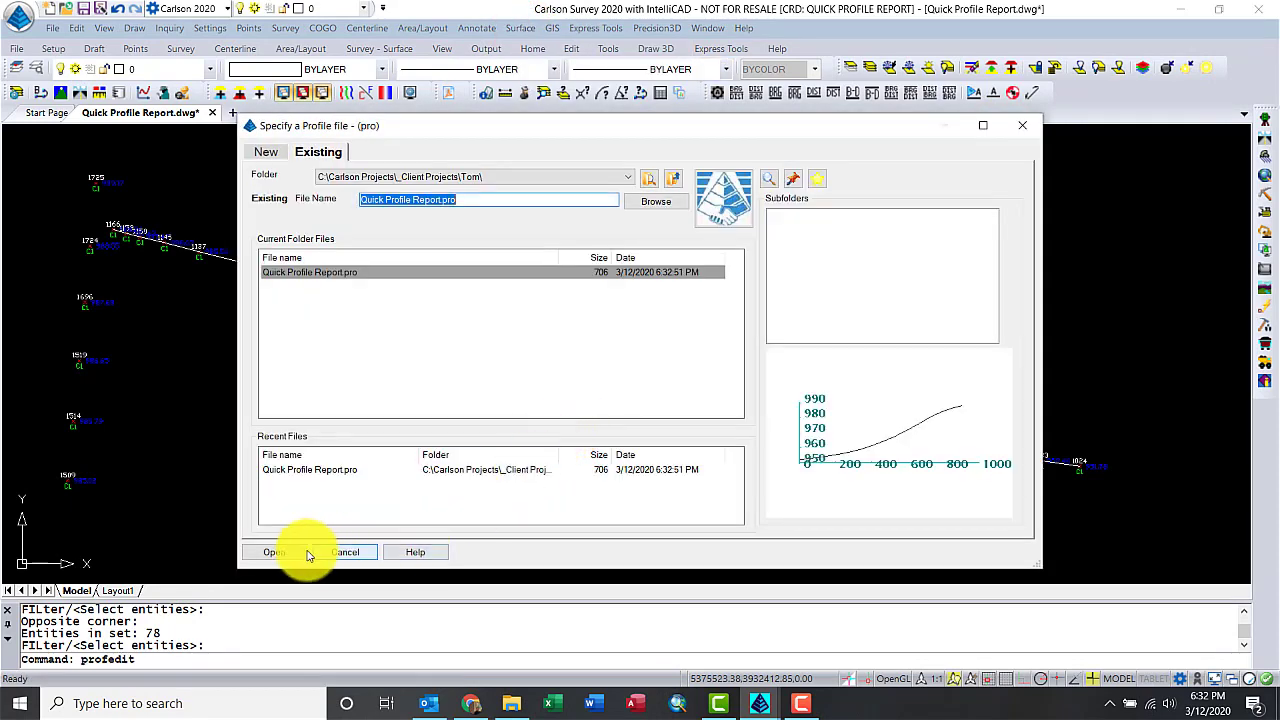
left_click(290, 553)
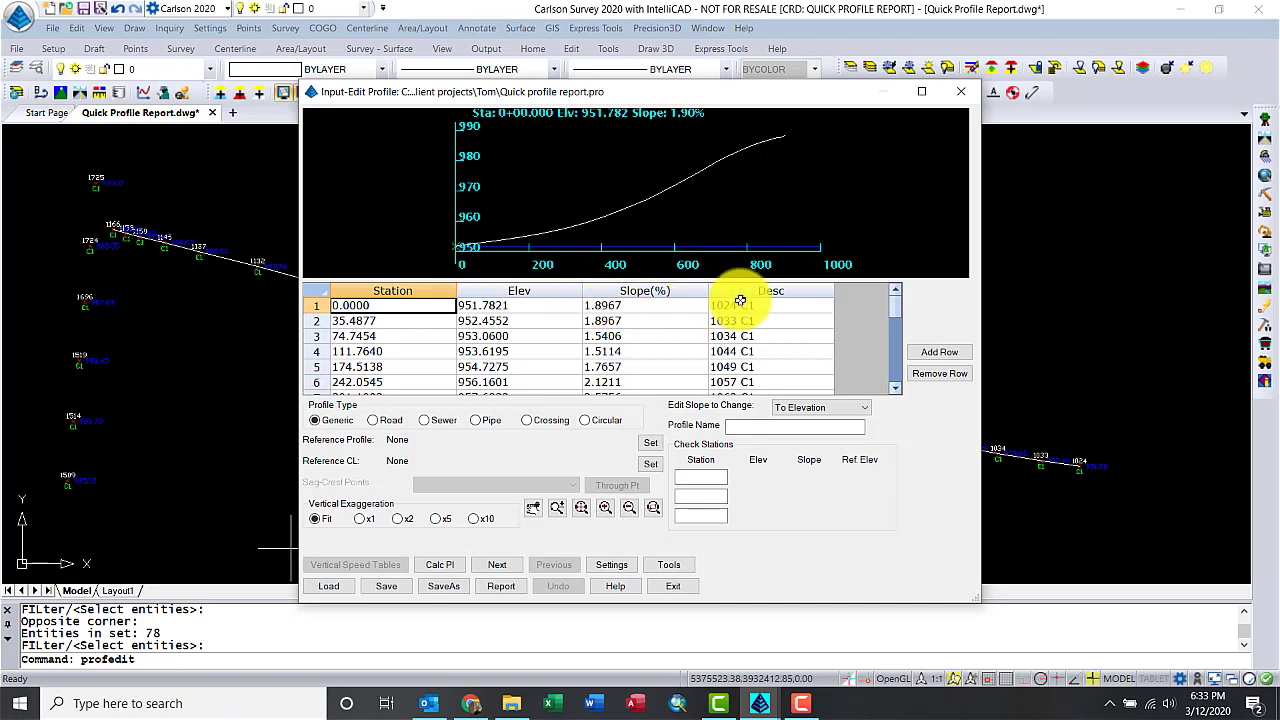
- Generate a report of the profile data points and save it as Quick Profile Report-Profile Report.txt in the project folder
left_click(501, 587)
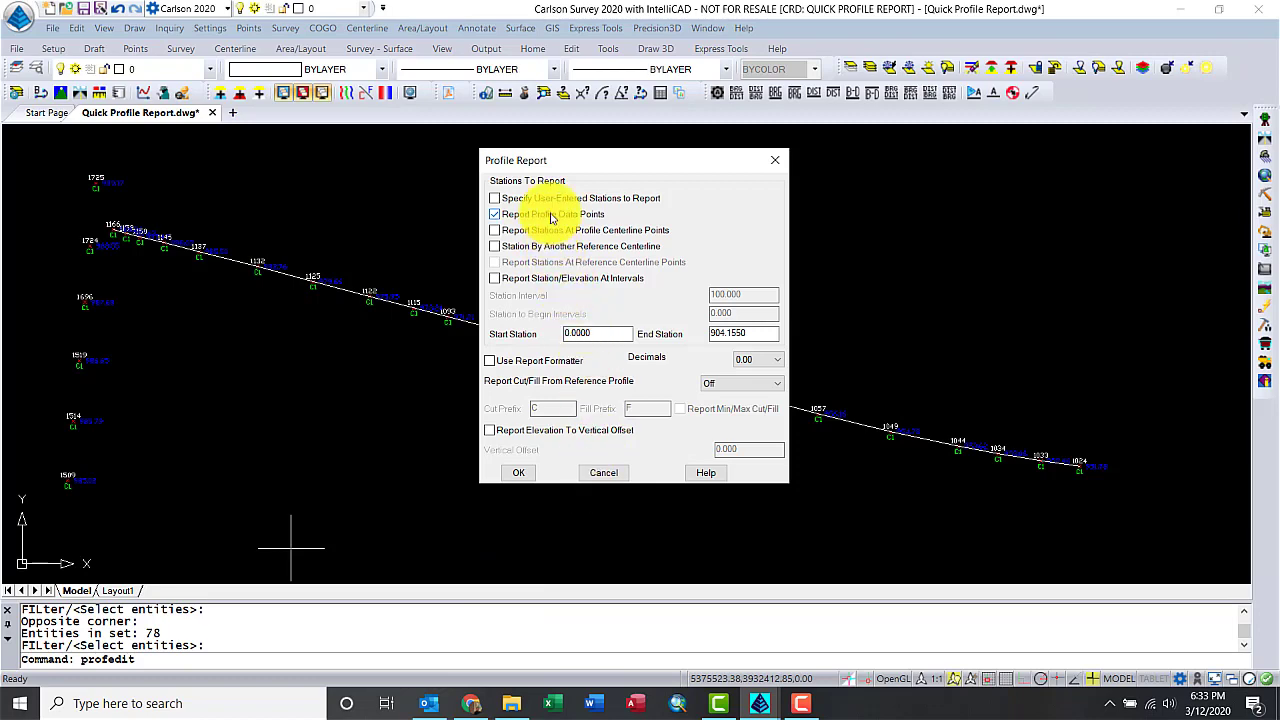
left_click(518, 472)
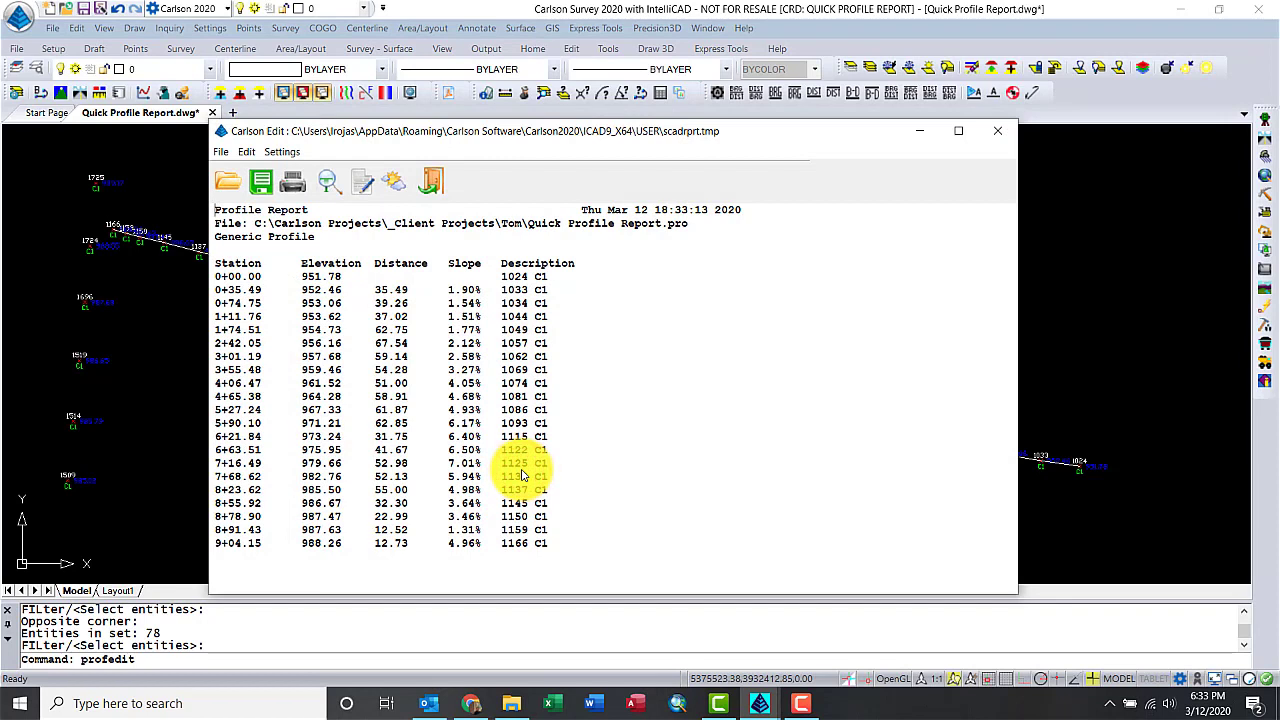
left_click(262, 190)
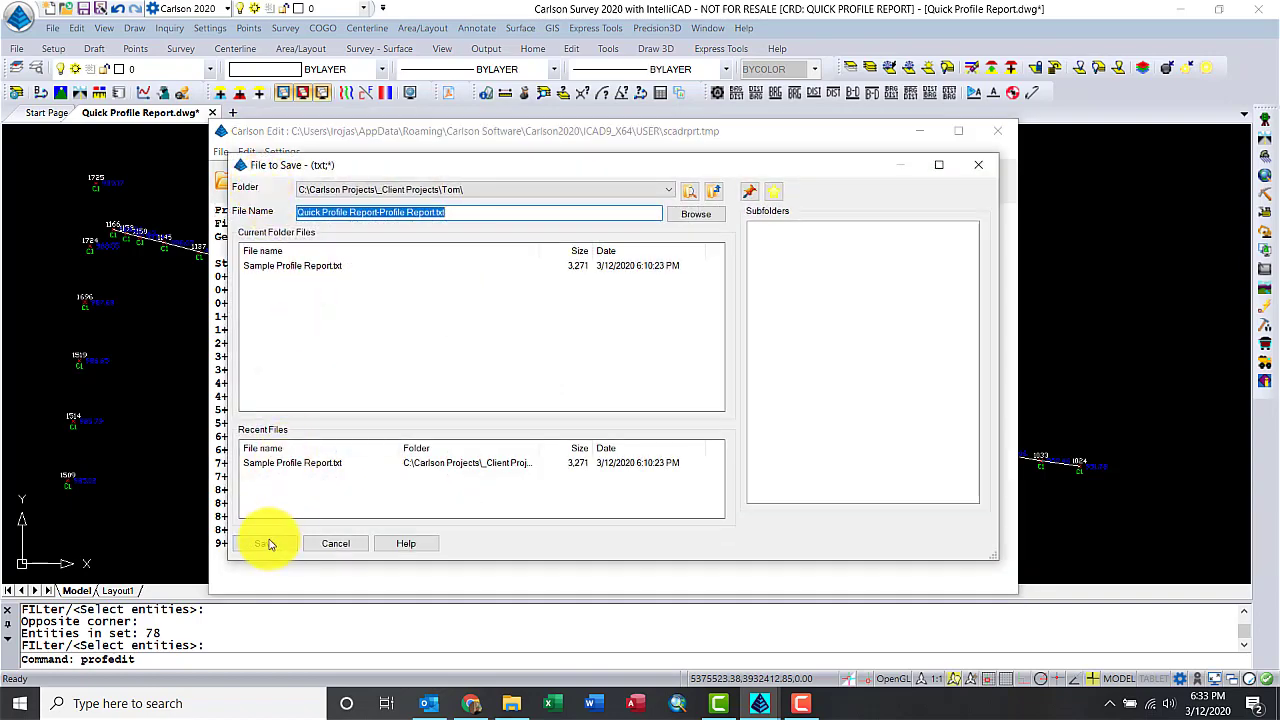
left_click(265, 543)
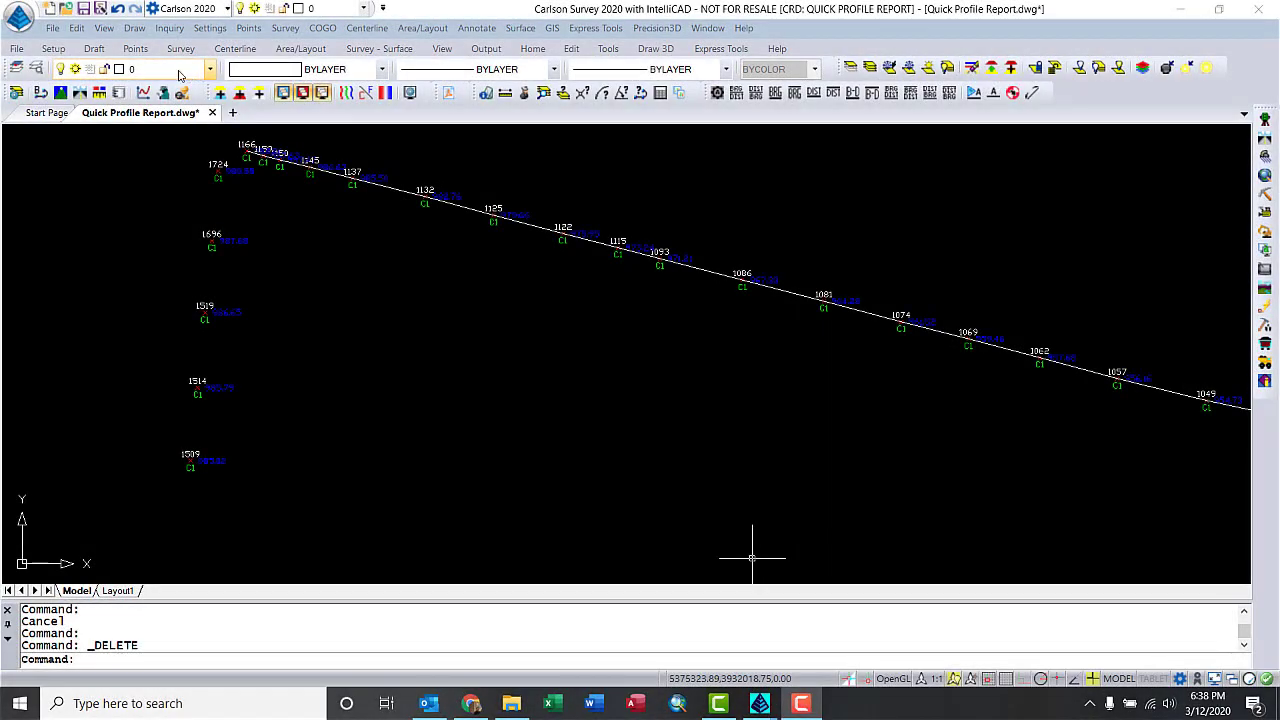
- Draw a 2D polyline with default options and entity snaps enabled through points 1509, 1514, 1519, 1696 and 1724
left_click(134, 28)
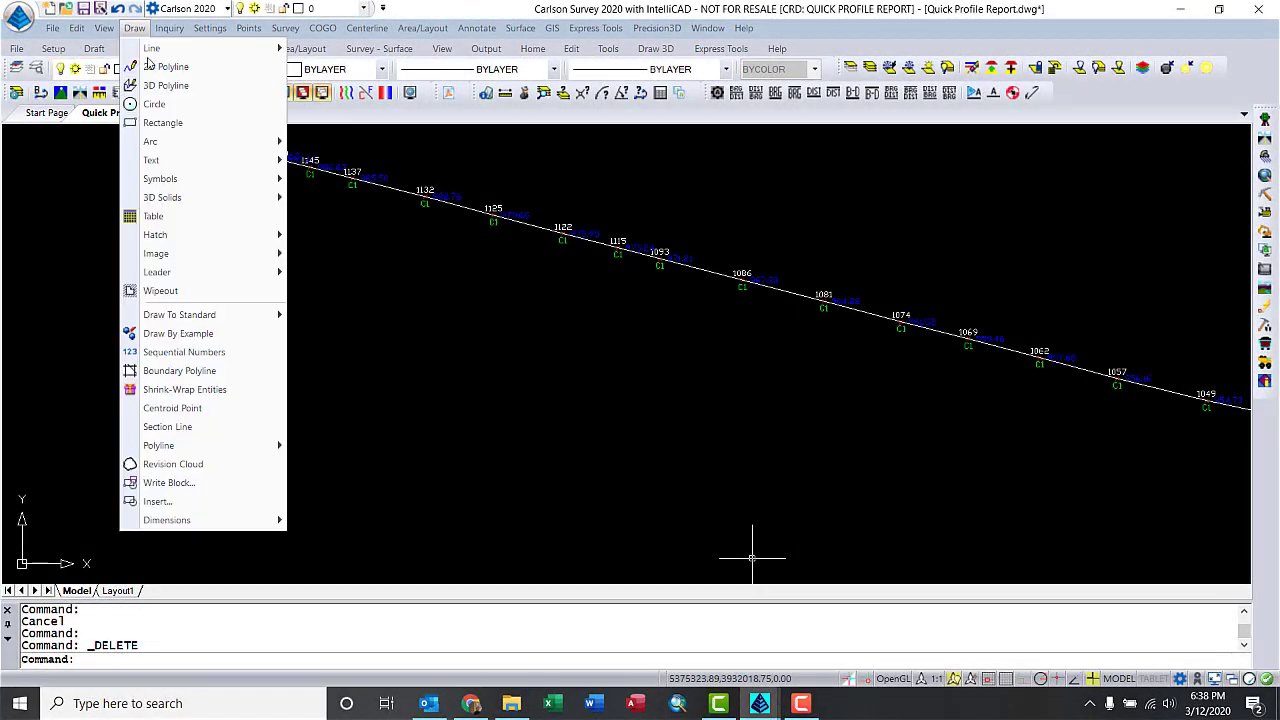
left_click(160, 67)
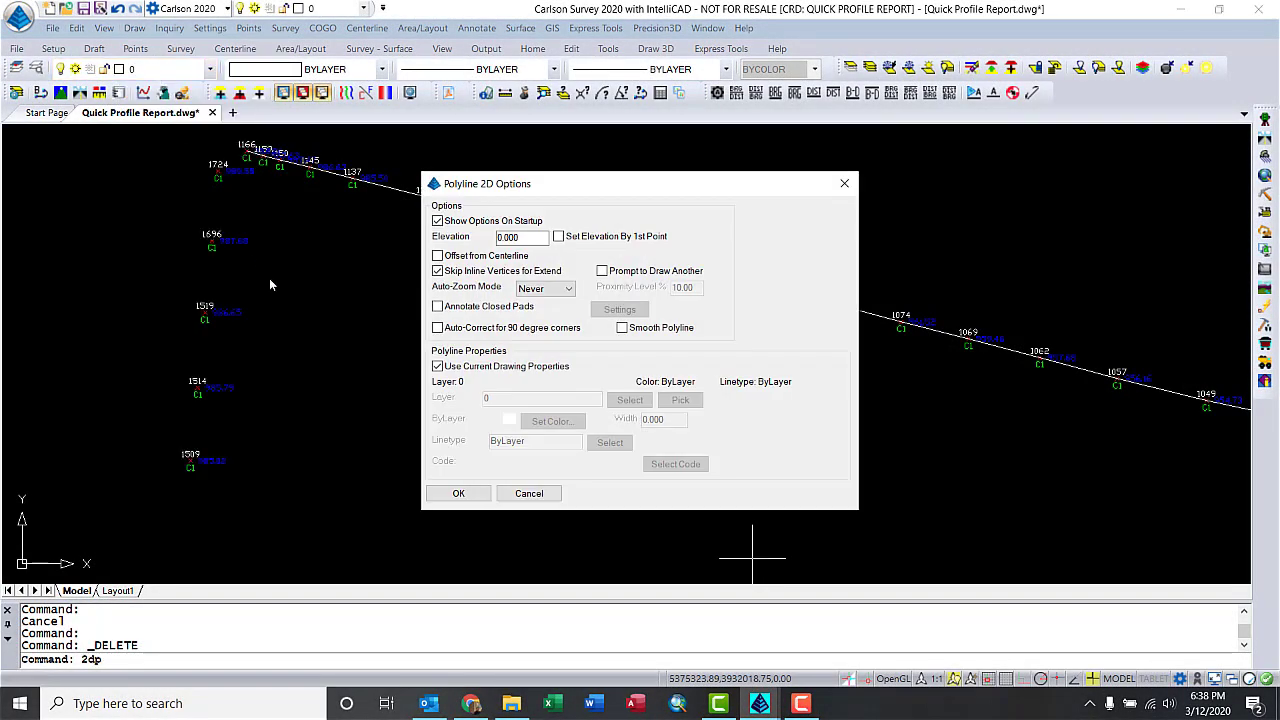
left_click(452, 493)
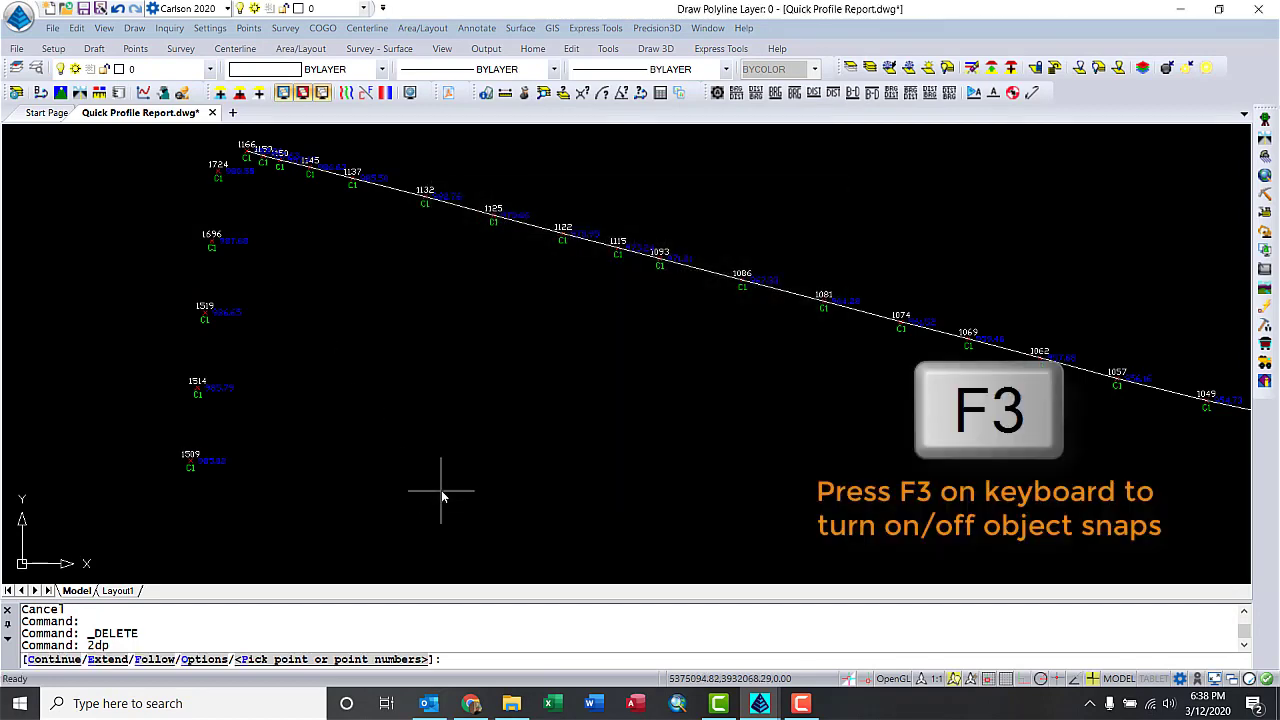
key("F3")
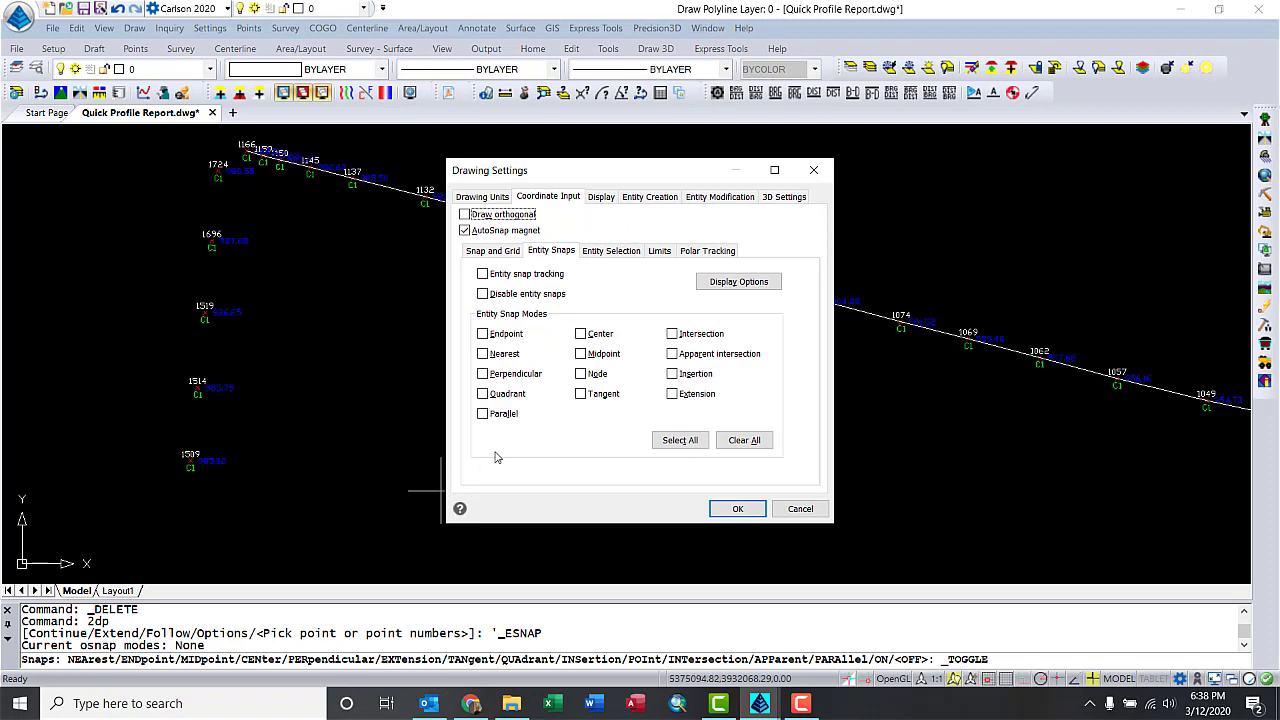
left_click(737, 509)
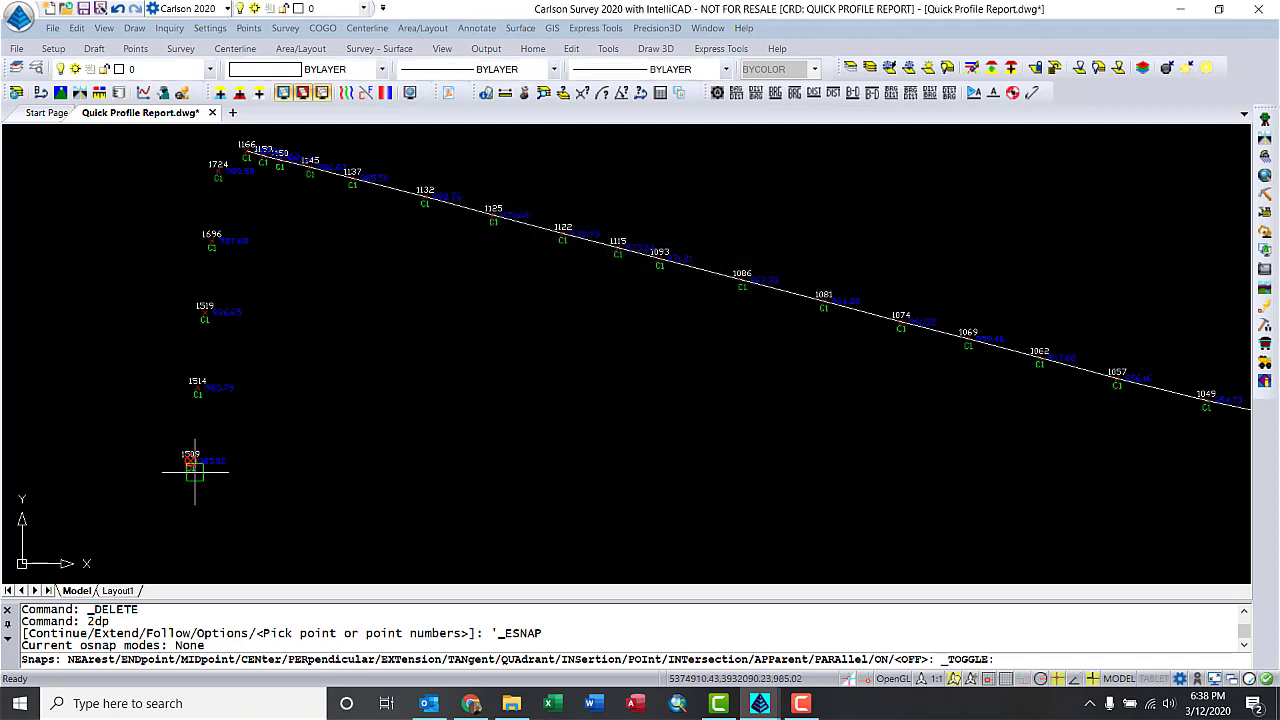
left_click(194, 470)
left_click(197, 390)
left_click(204, 316)
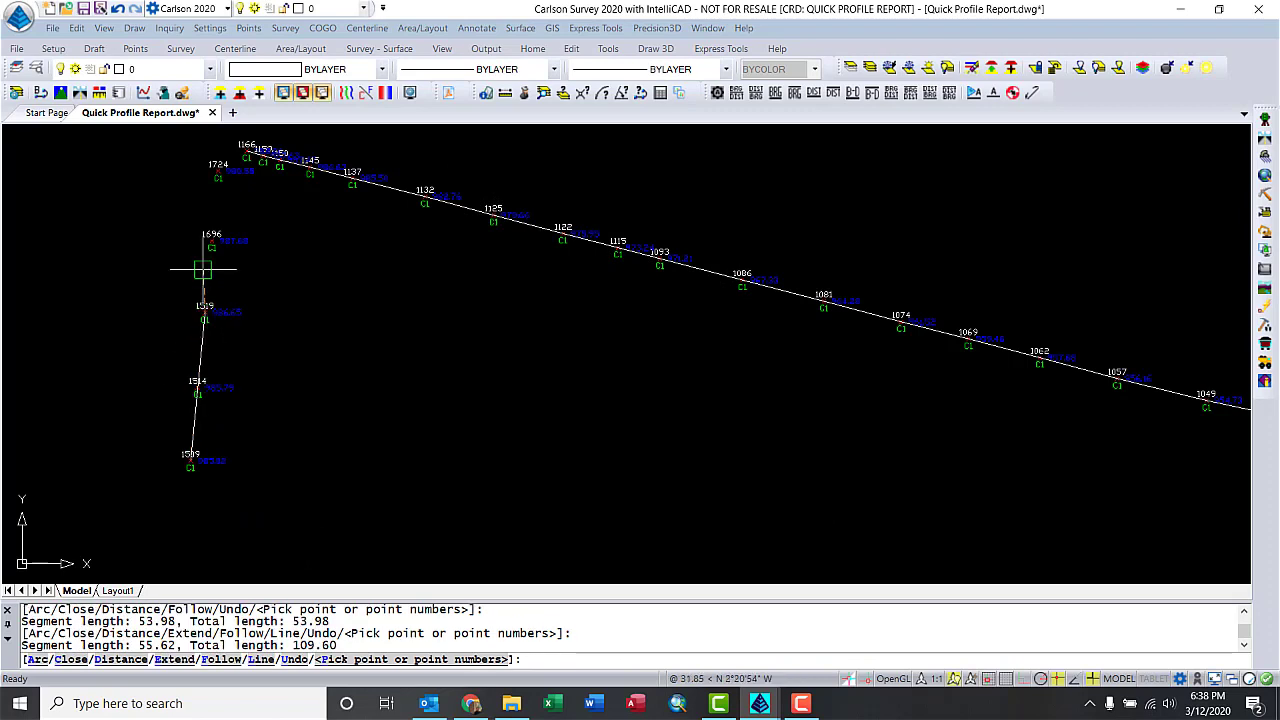
left_click(209, 250)
left_click(218, 176)
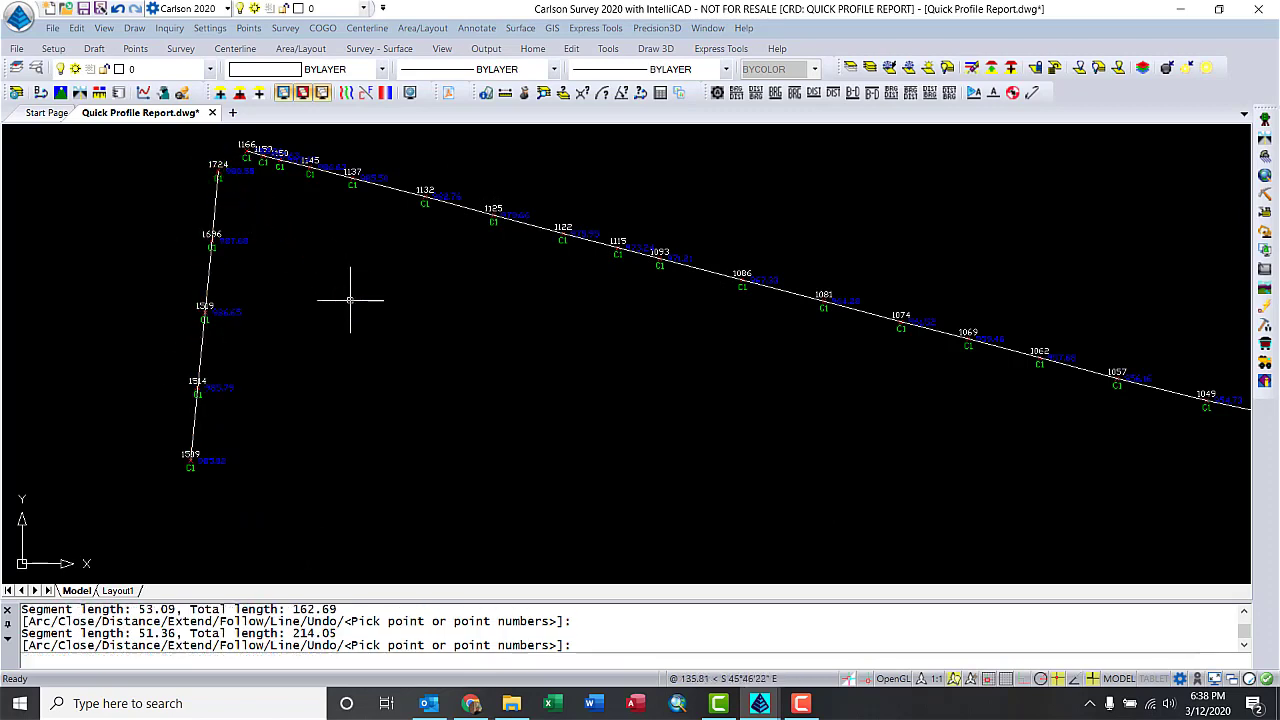
key("Return")
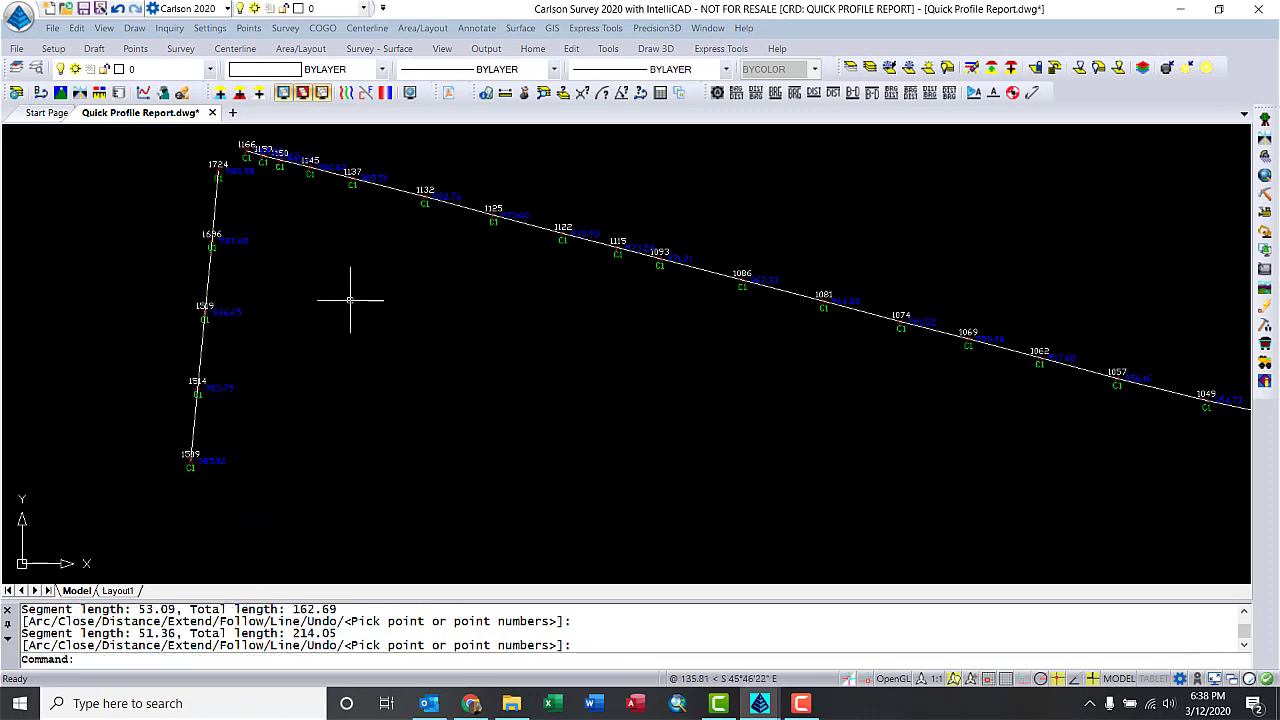